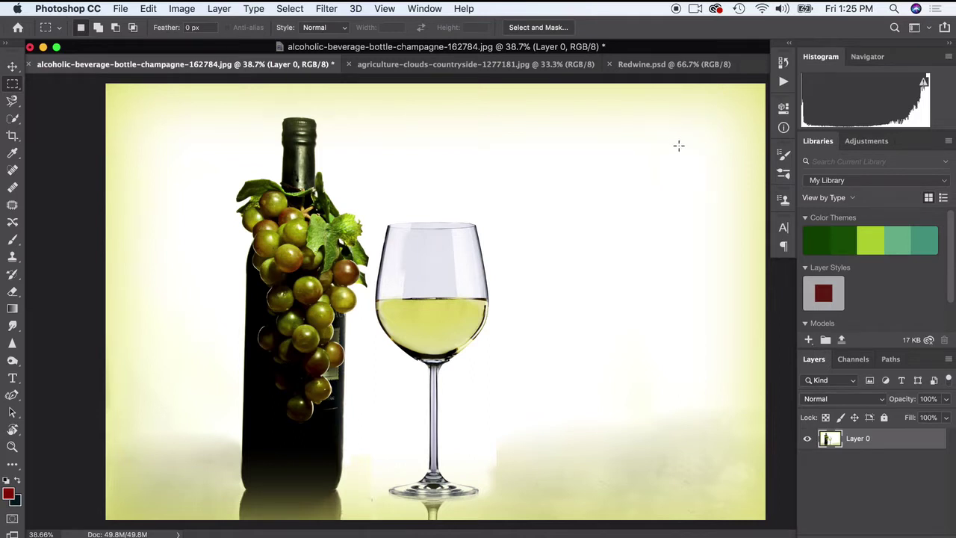
Step: Run Select > Subject to select the bottle, grapes and wine glass, then zoom to check edges
click(292, 9)
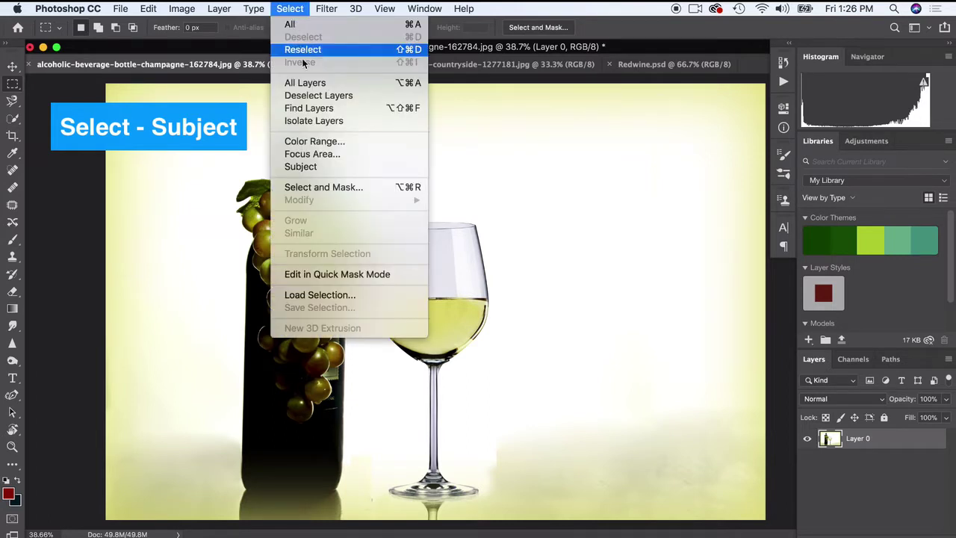
click(308, 167)
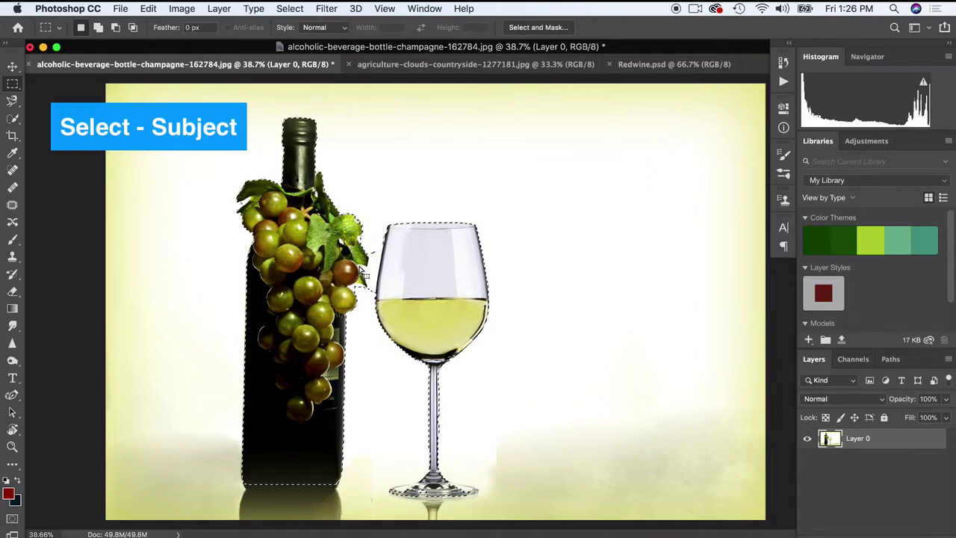
scroll(374, 278, up, 3)
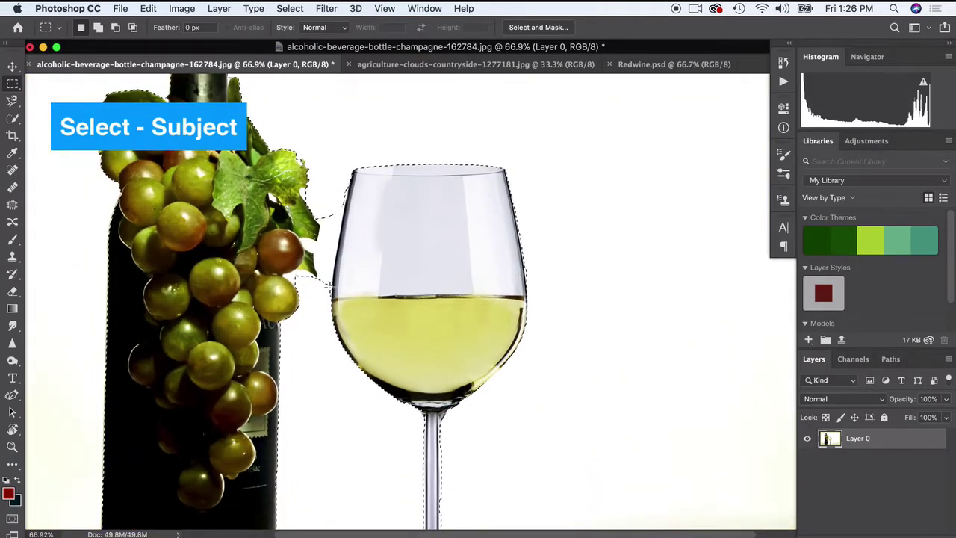
scroll(415, 338, down, 1)
scroll(415, 340, down, 2)
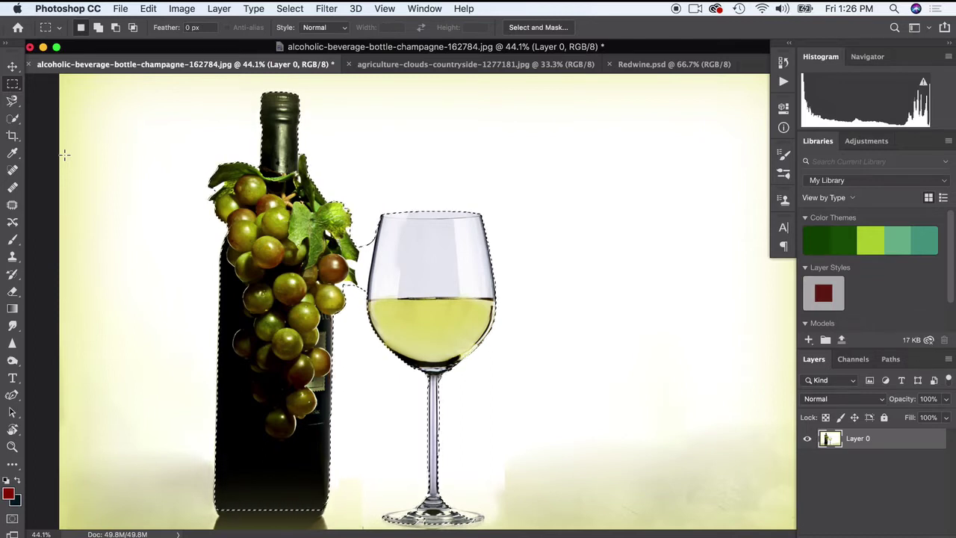
Step: Reapply Select Subject and set the Magnetic Lasso Tool to Subtract from Selection
click(290, 8)
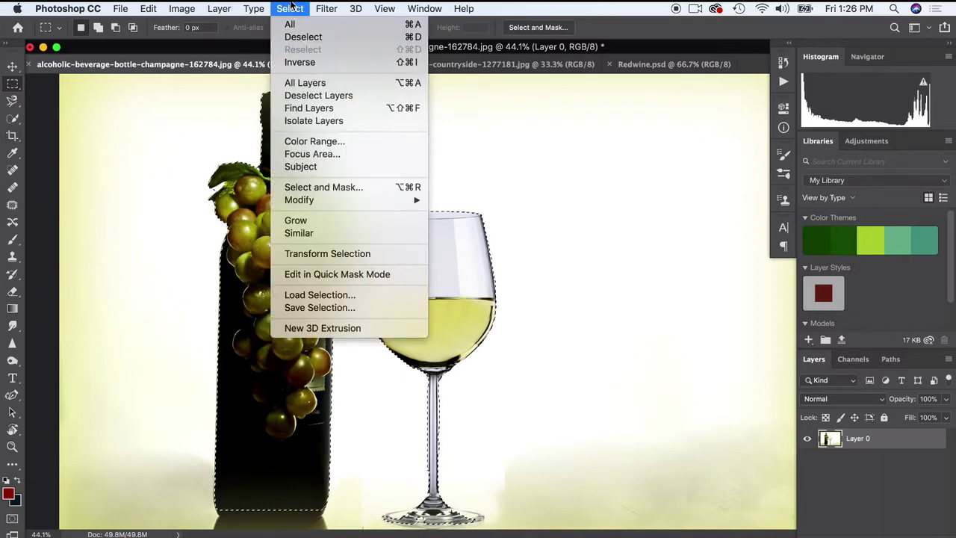
click(305, 167)
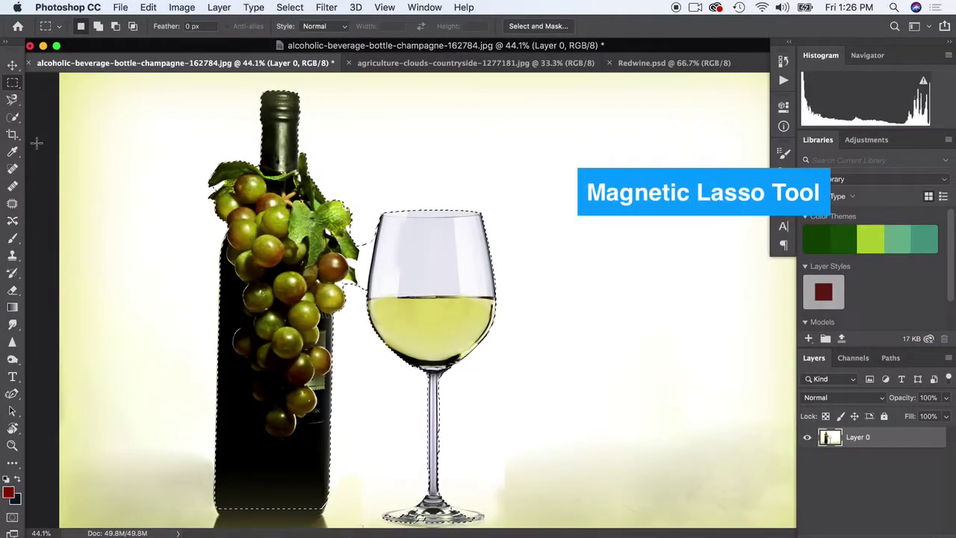
click(12, 100)
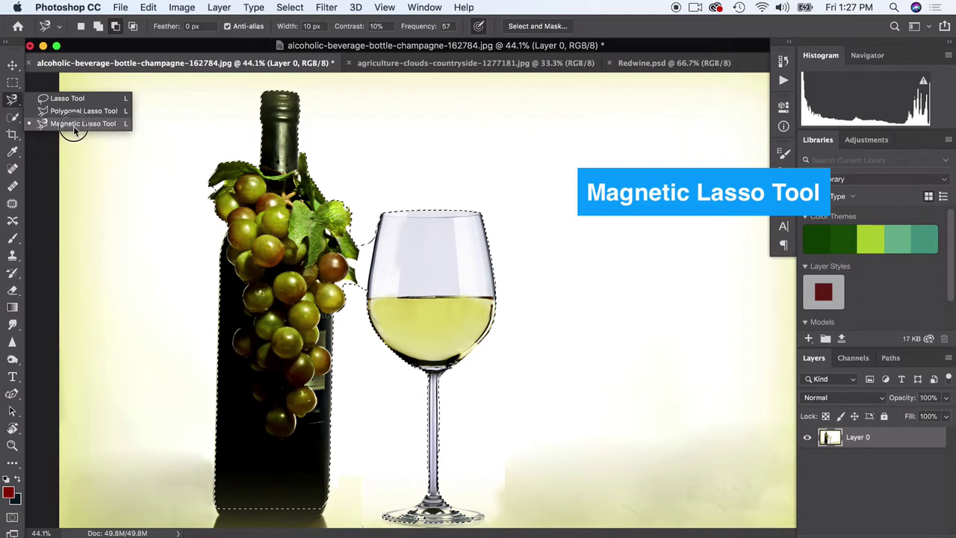
click(114, 127)
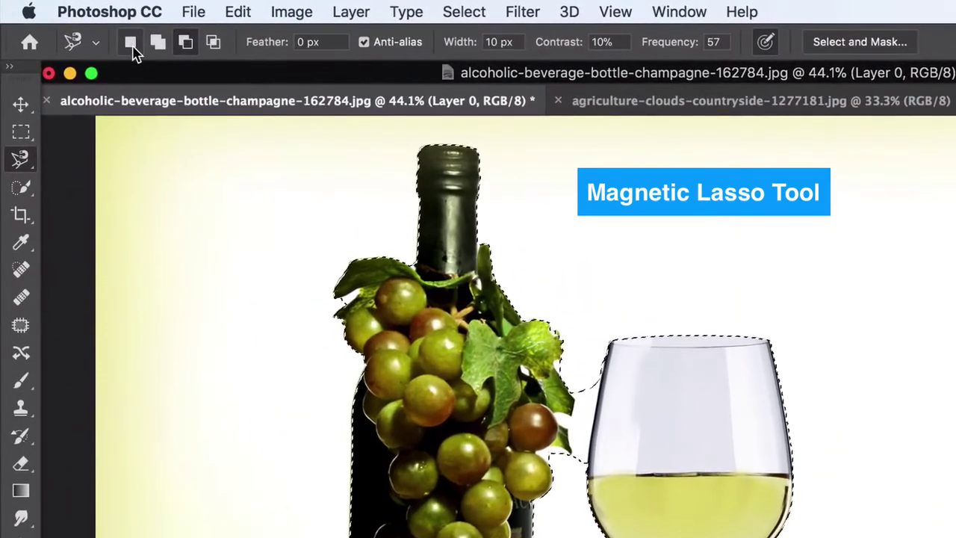
click(131, 43)
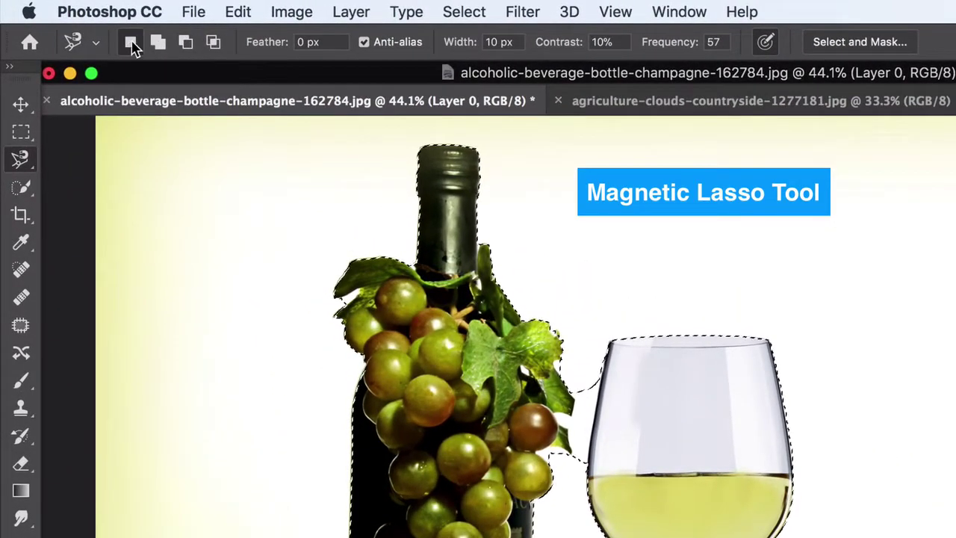
click(186, 43)
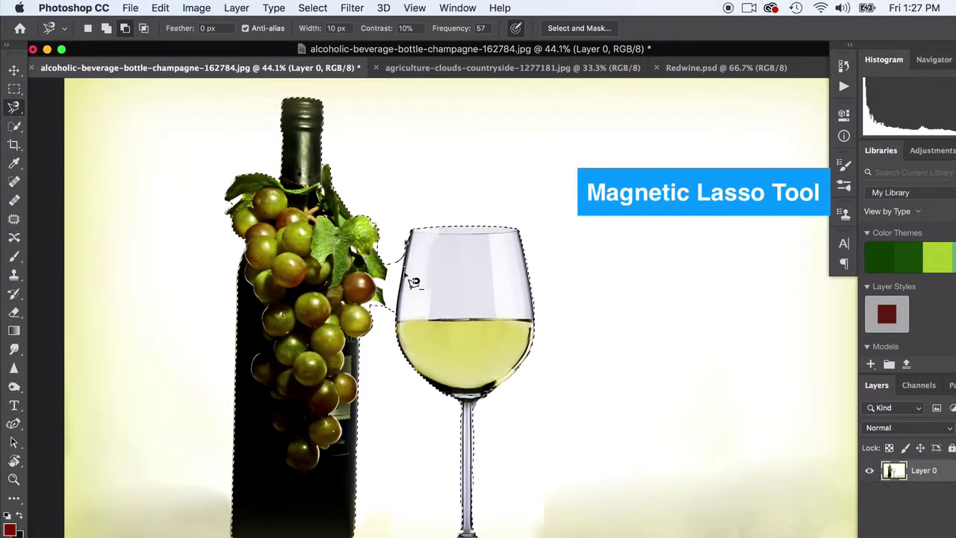
Step: Trace around the bottle with the Magnetic Lasso to remove it from the selection
click(401, 329)
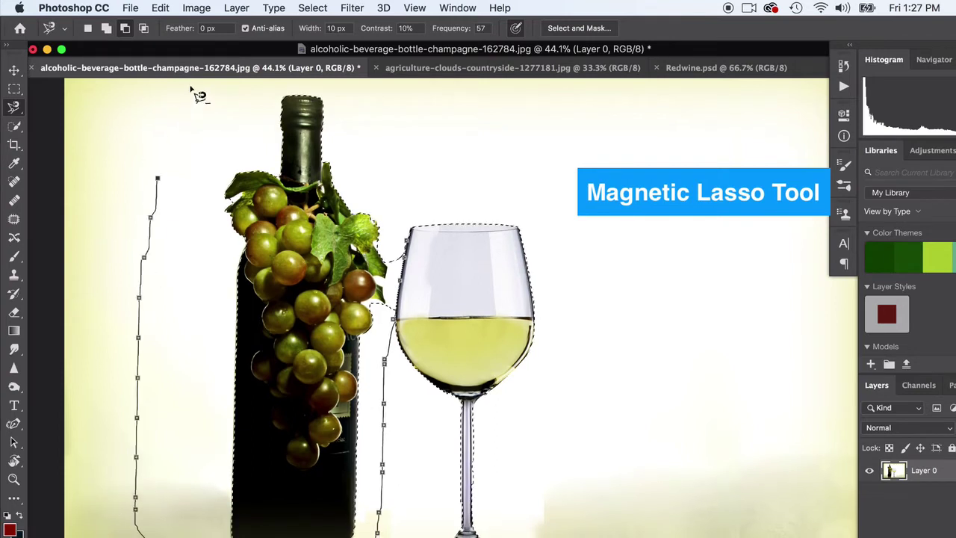
click(393, 207)
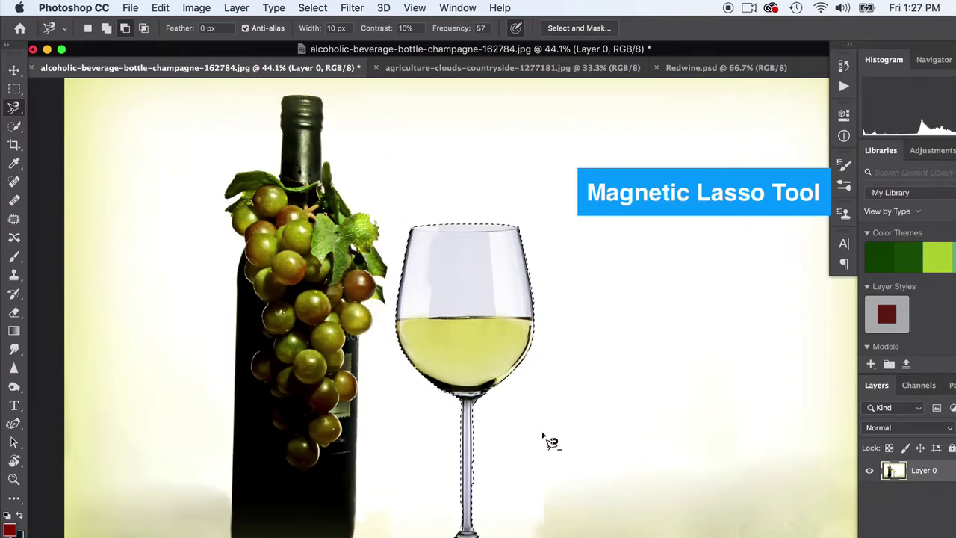
scroll(545, 441, up, 3)
scroll(546, 439, up, 1)
scroll(546, 439, down, 3)
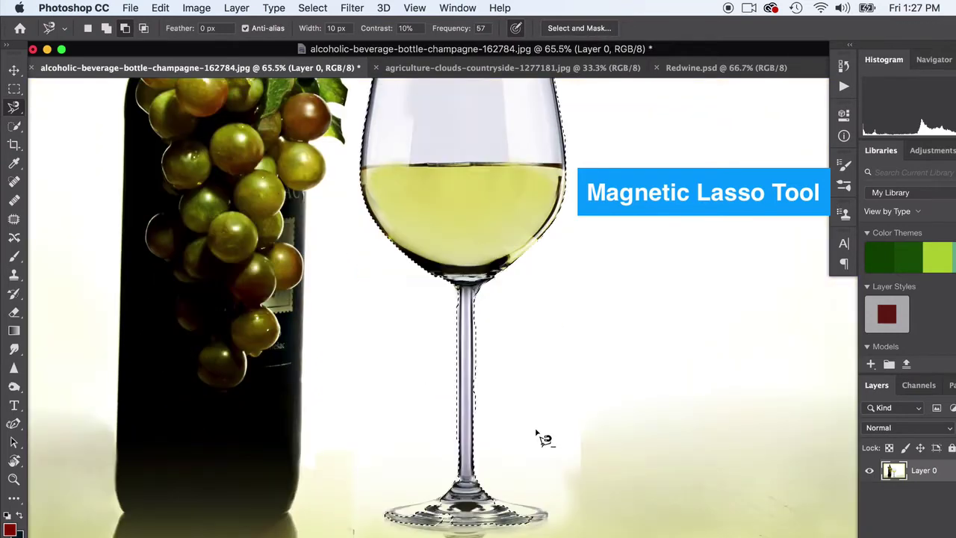
scroll(448, 442, right, 3)
scroll(407, 497, up, 3)
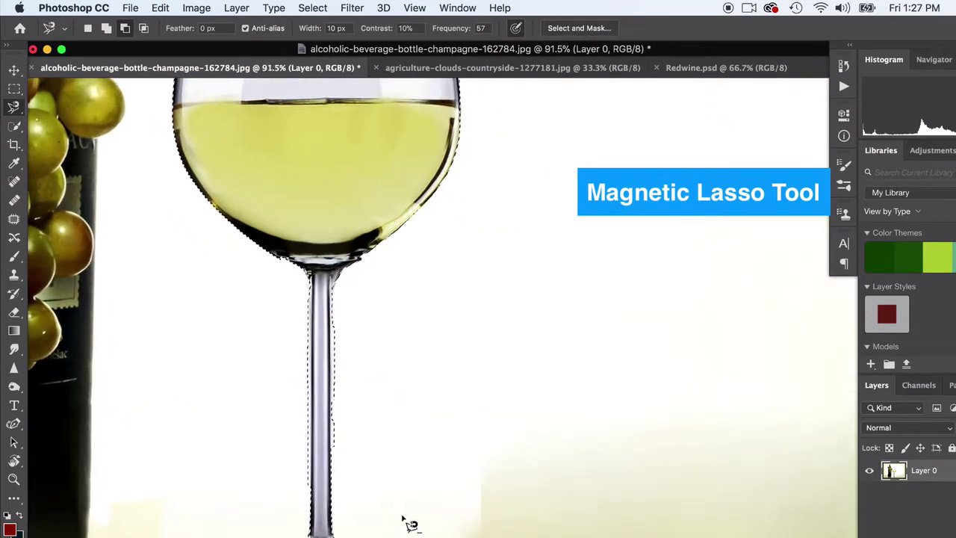
scroll(405, 516, left, 3)
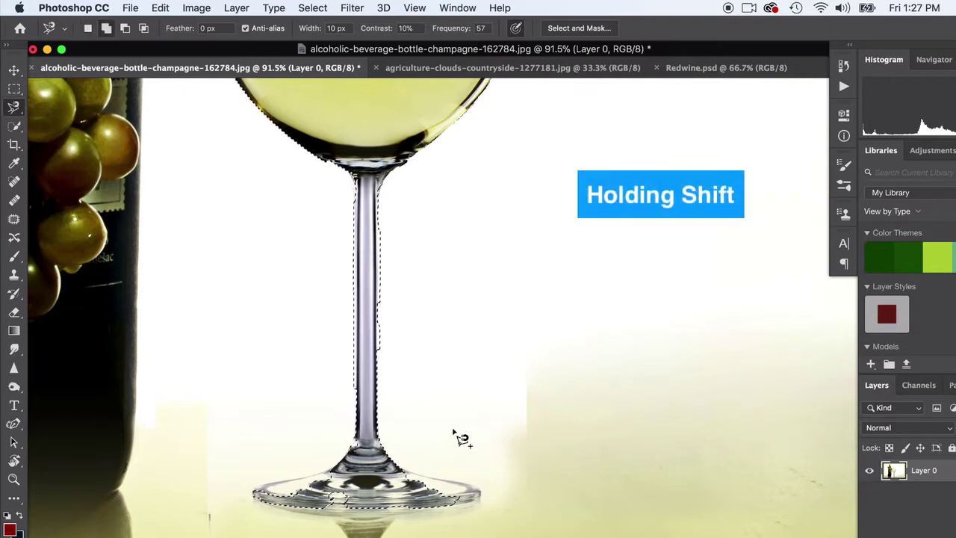
Step: Shift-trace around the glass base to add it back into the selection
key(shift)
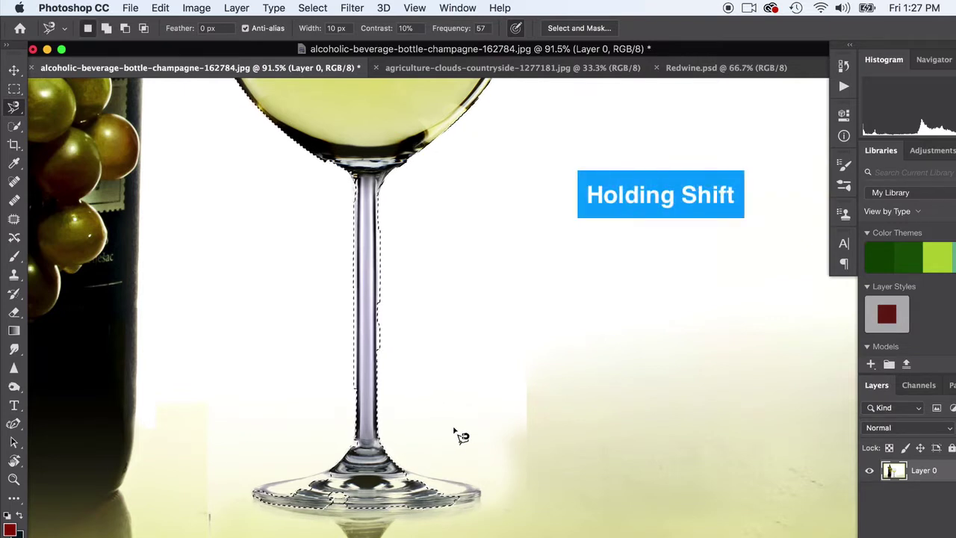
click(411, 478)
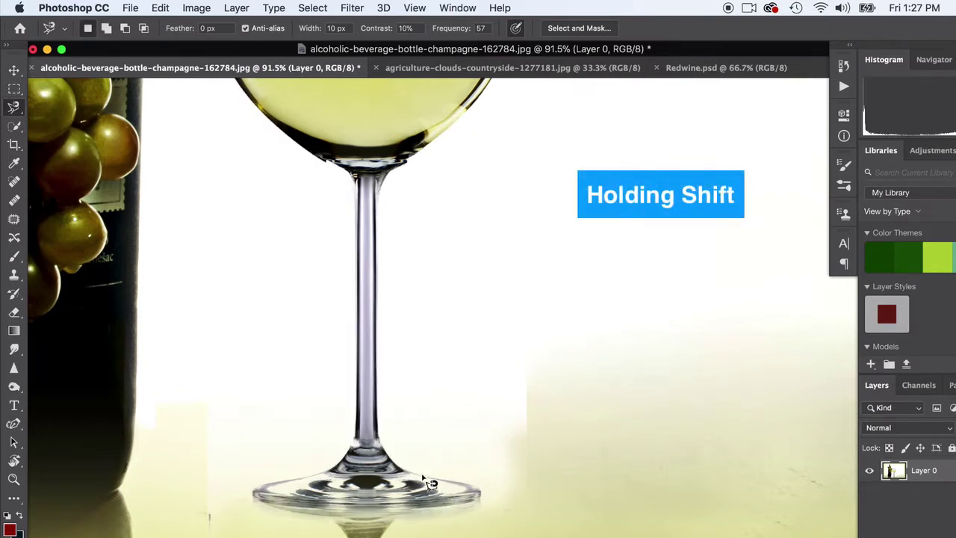
key(super+z)
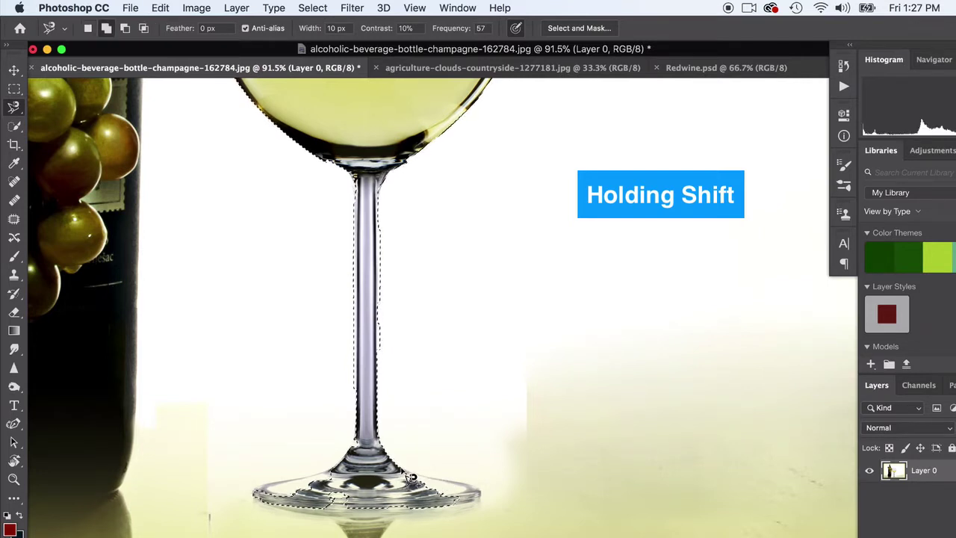
shift+click(410, 475)
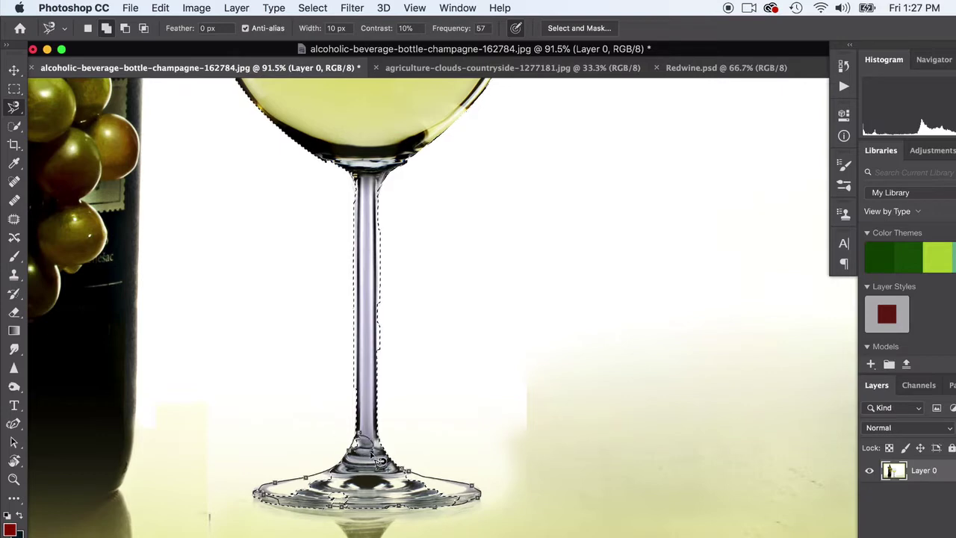
double_click(364, 446)
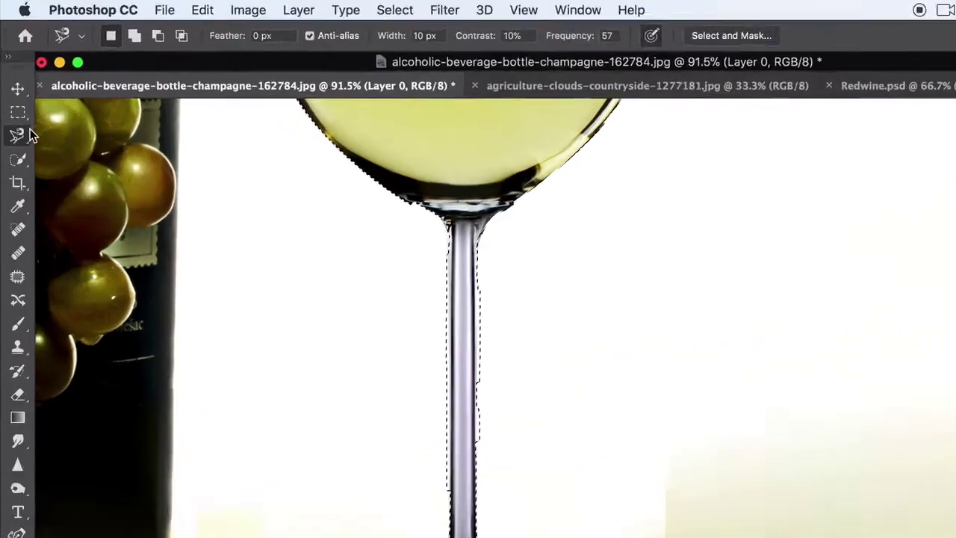
Step: With the Polygonal Lasso in subtract mode, cut away the excess selection right of the stem
drag(29, 135, 82, 154)
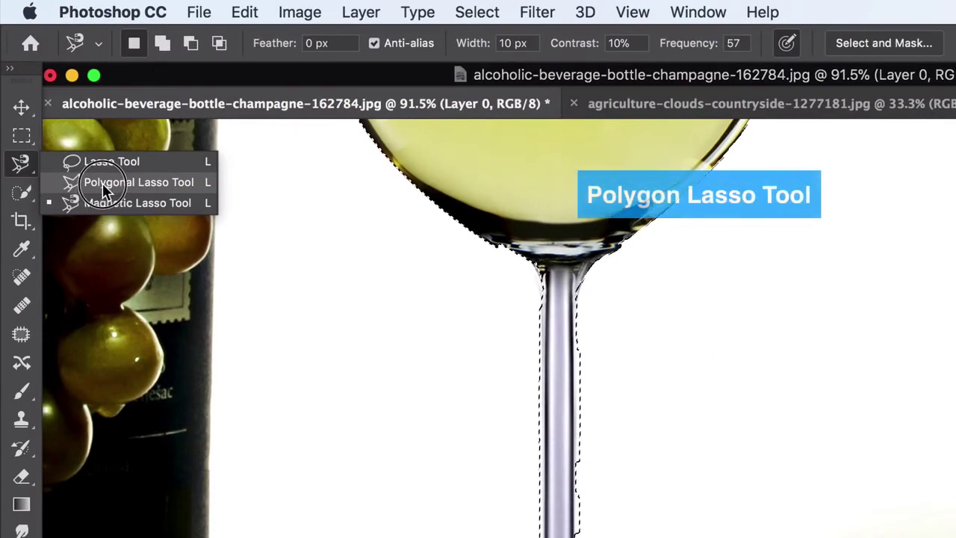
click(104, 185)
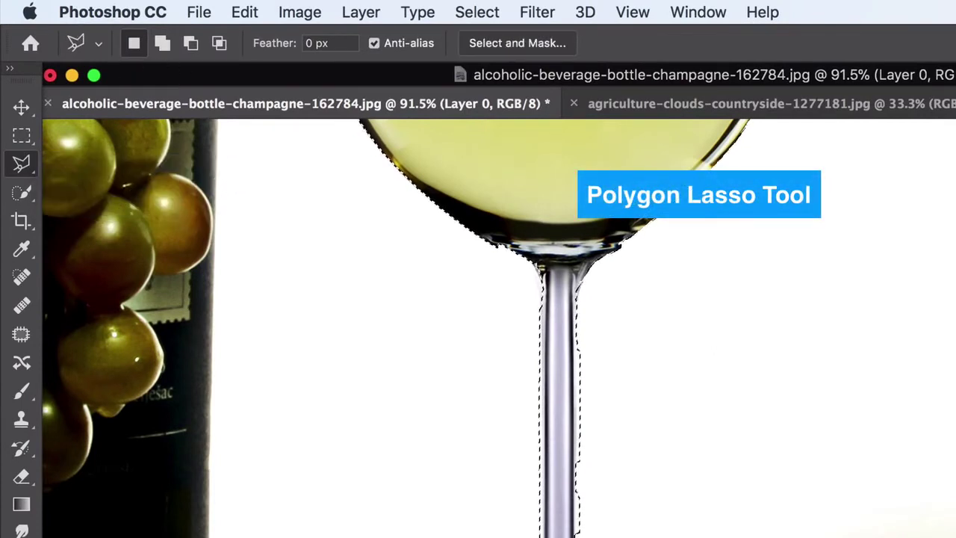
click(191, 42)
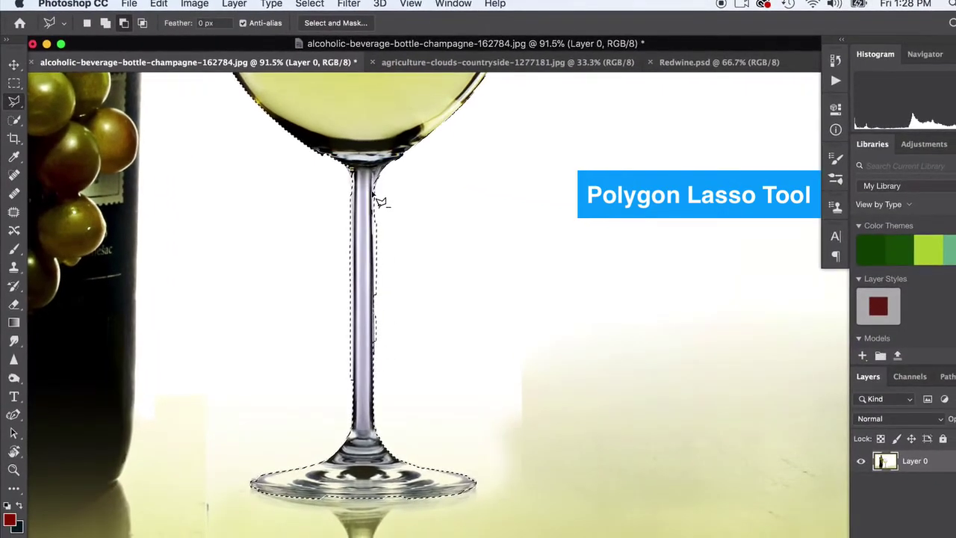
click(373, 187)
click(459, 324)
double_click(374, 366)
Step: Cut away the stray selected area left of the stem
click(352, 382)
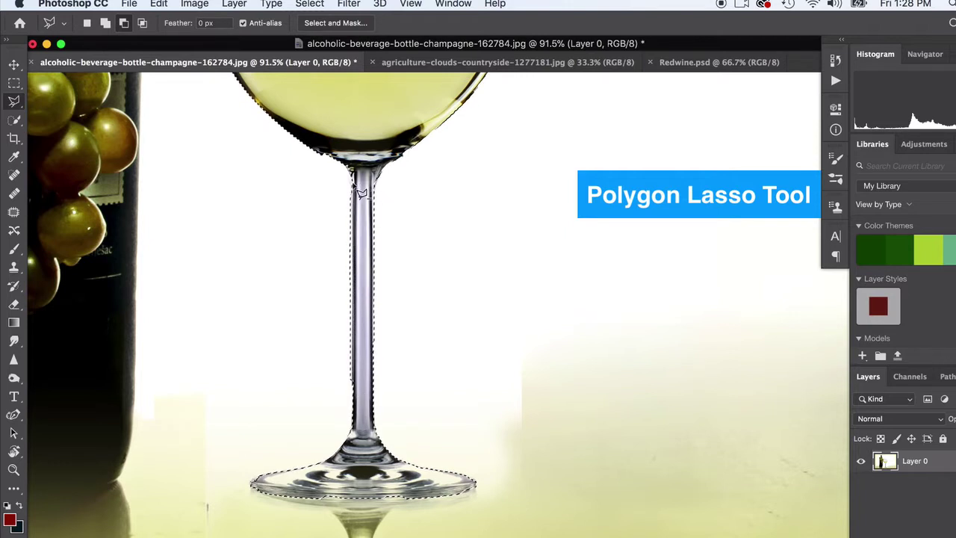
click(348, 175)
click(306, 207)
double_click(267, 369)
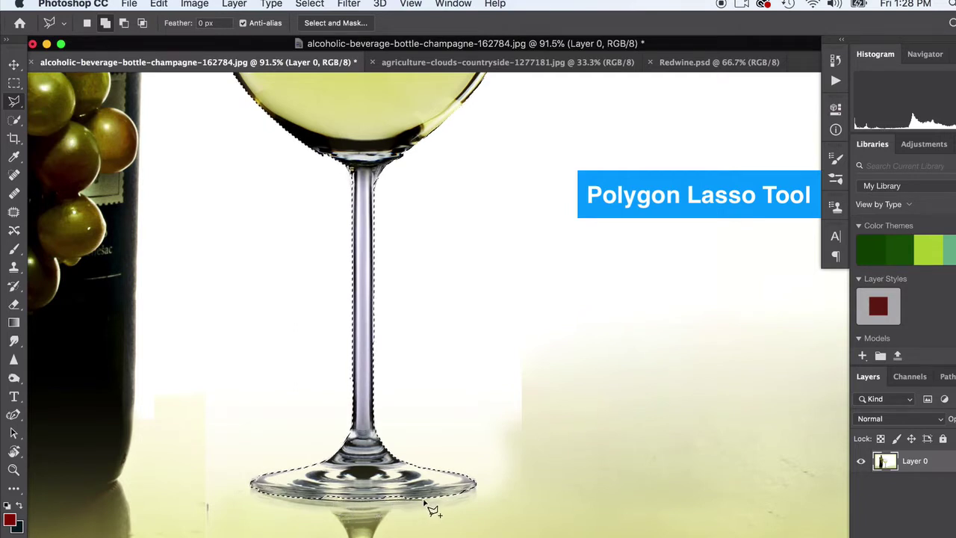
Step: Outline around the glass base while holding Alt to subtract there
click(462, 494)
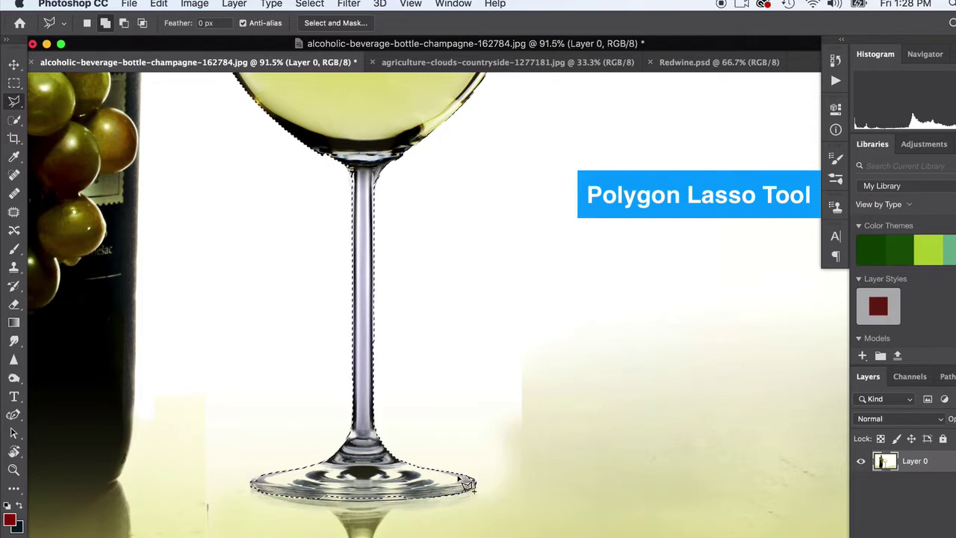
key(alt)
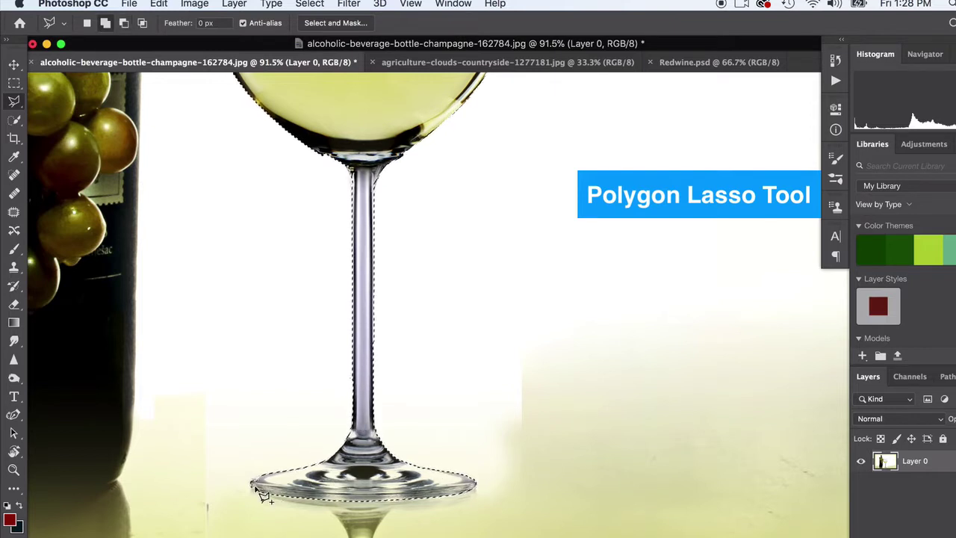
click(252, 486)
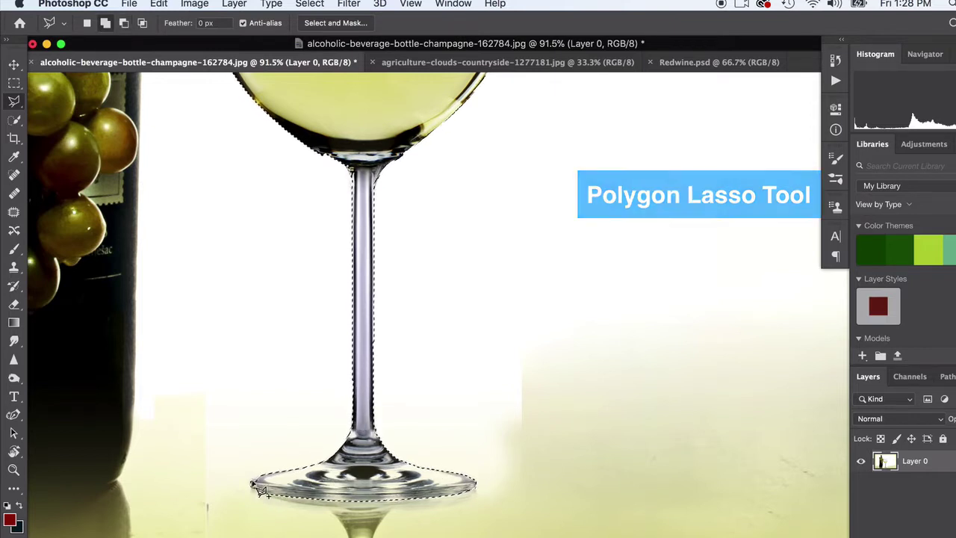
key(alt)
scroll(386, 429, up, 2)
Step: Shift-add the triangular area beside the stem to the selection
key(shift)
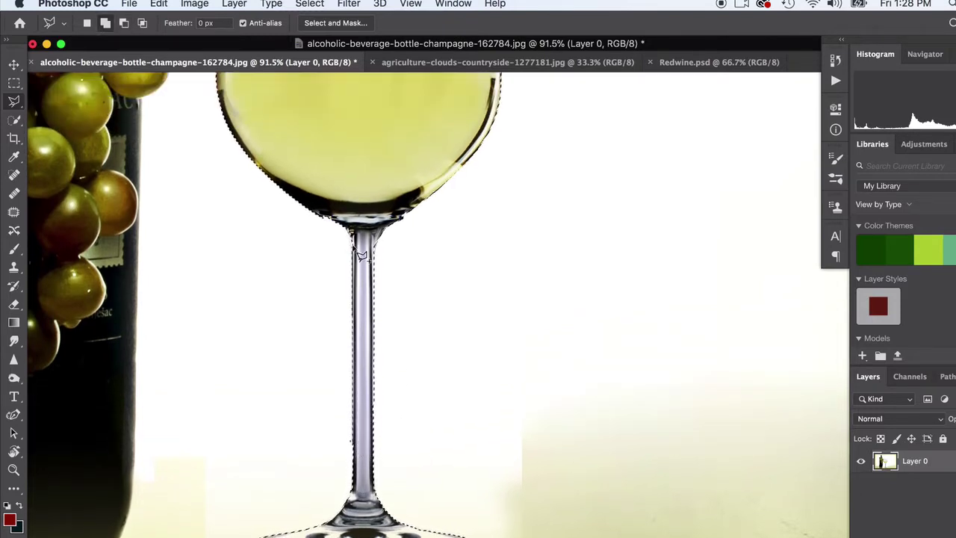
click(353, 246)
click(351, 441)
double_click(293, 281)
Step: Add the strip along the glass's right edge to the selection
key(alt)
scroll(373, 261, up, 3)
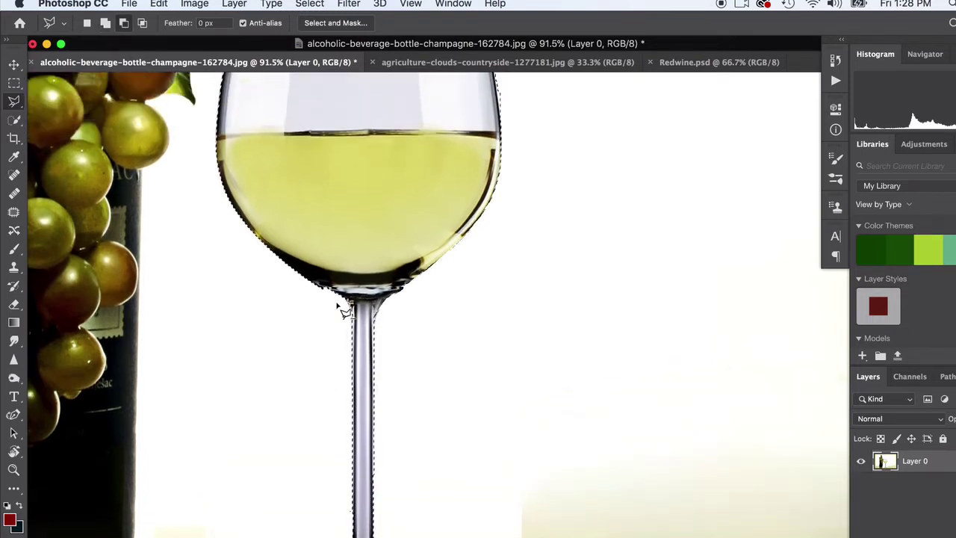
scroll(286, 281, up, 1)
scroll(467, 316, up, 3)
key(shift)
click(495, 266)
double_click(491, 229)
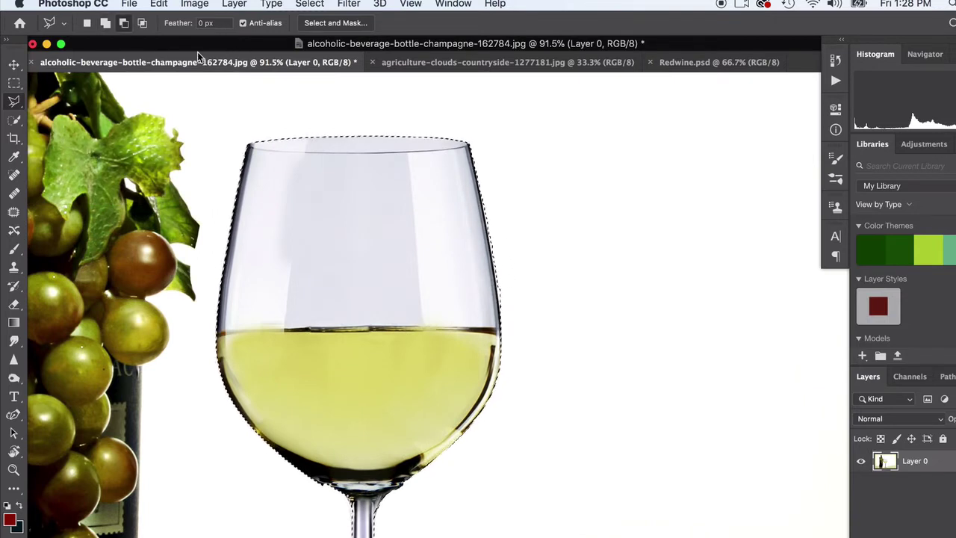
Step: Subtract the white area beside the glass's right edge up to the rim corner
click(124, 23)
click(497, 292)
click(490, 133)
double_click(548, 359)
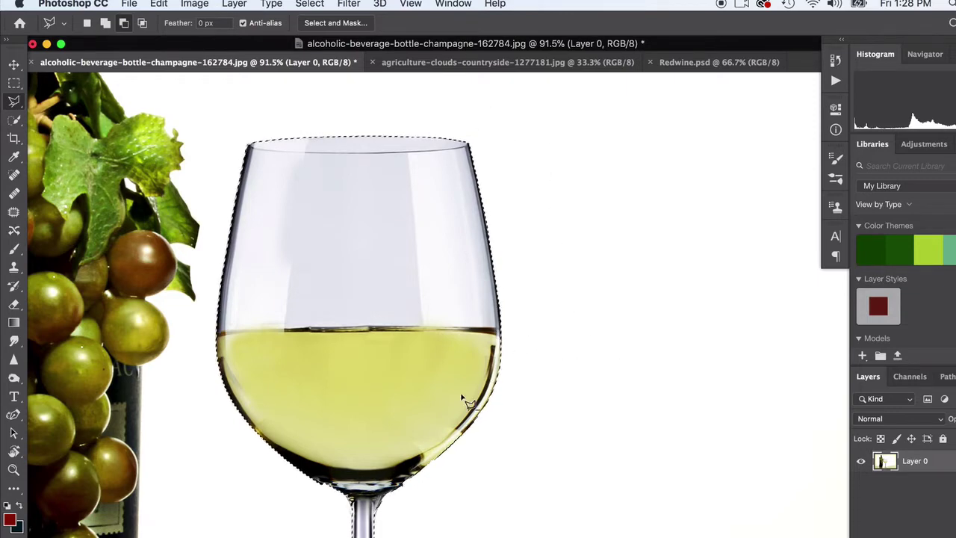
Step: Choose another lasso variant and press Cmd+D to deselect
scroll(376, 456, down, 5)
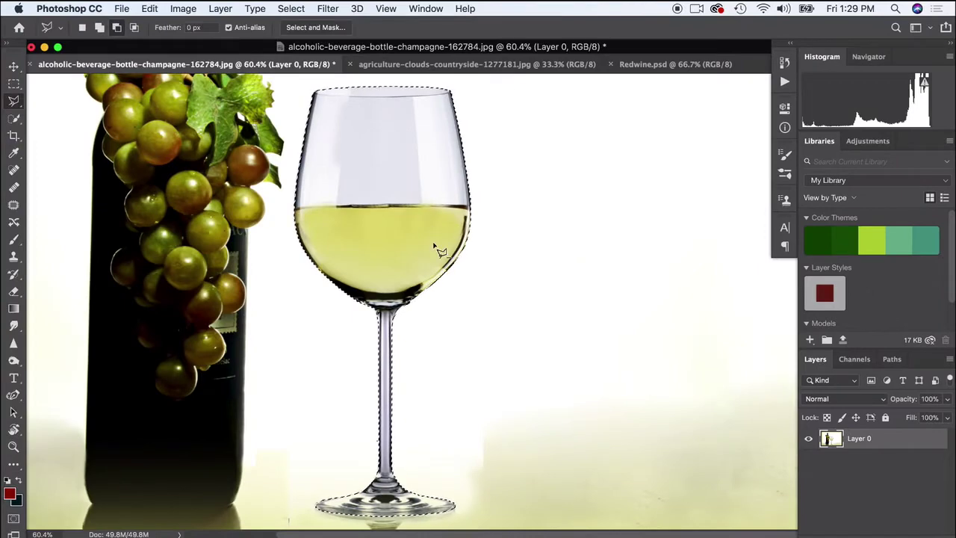
click(12, 103)
click(71, 97)
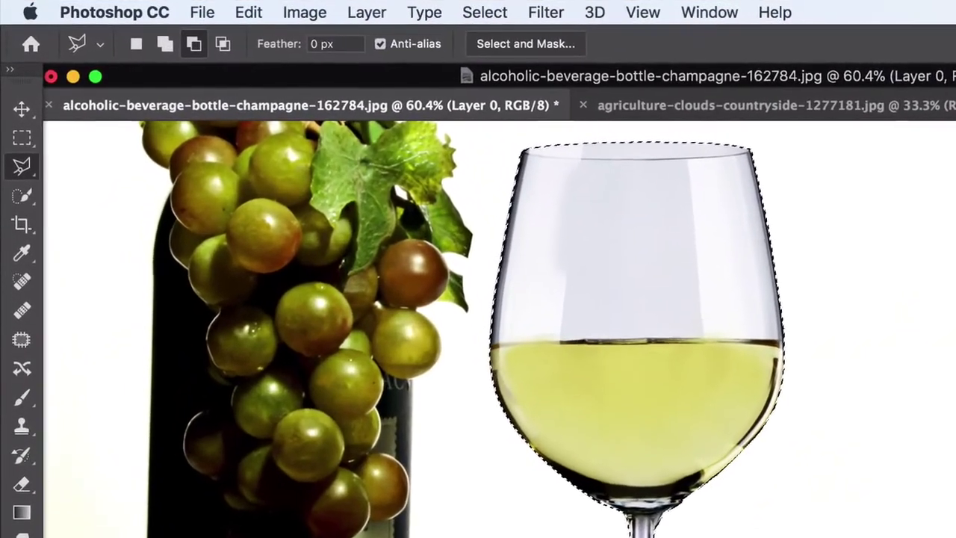
key(super+d)
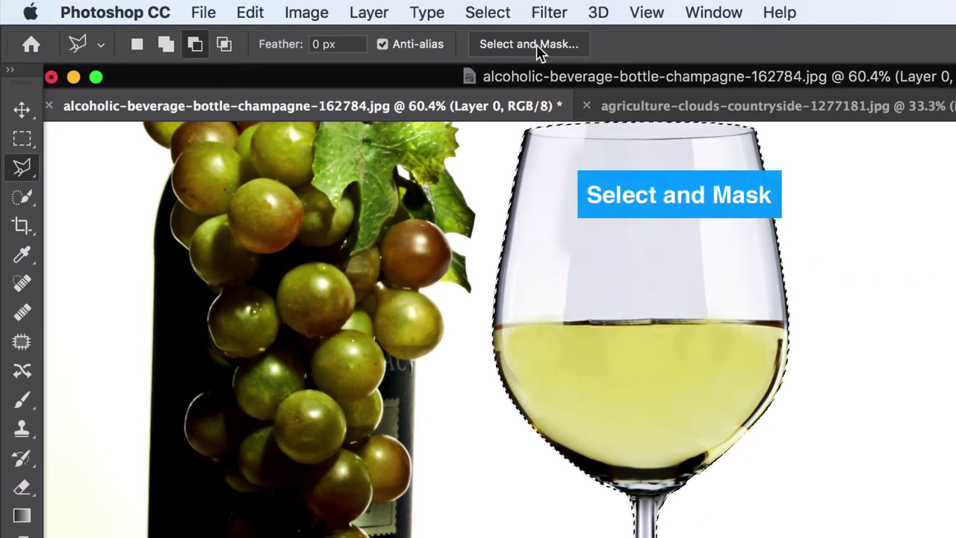
Step: In Select and Mask, set Smooth 22, Feather 1.1 px and Shift Edge 0%, then apply
click(537, 44)
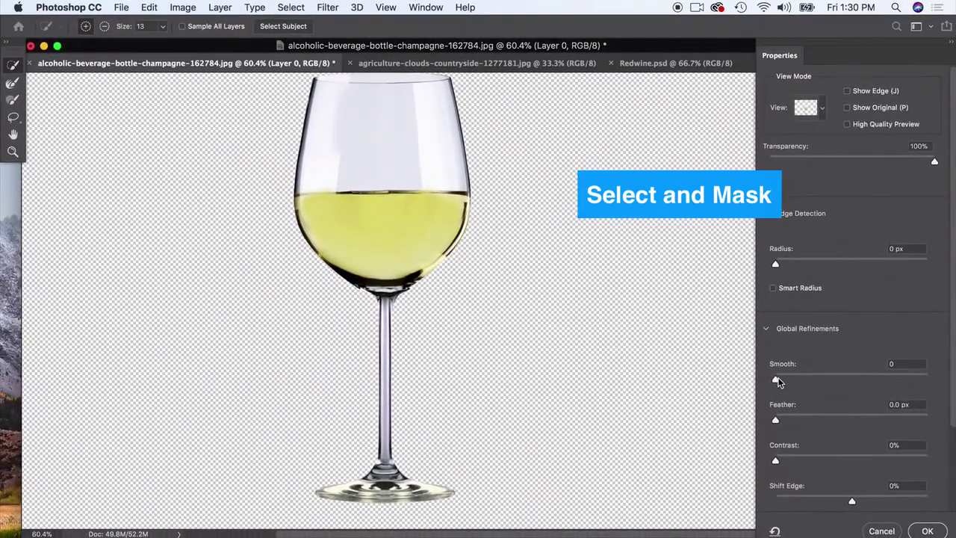
drag(776, 381, 804, 381)
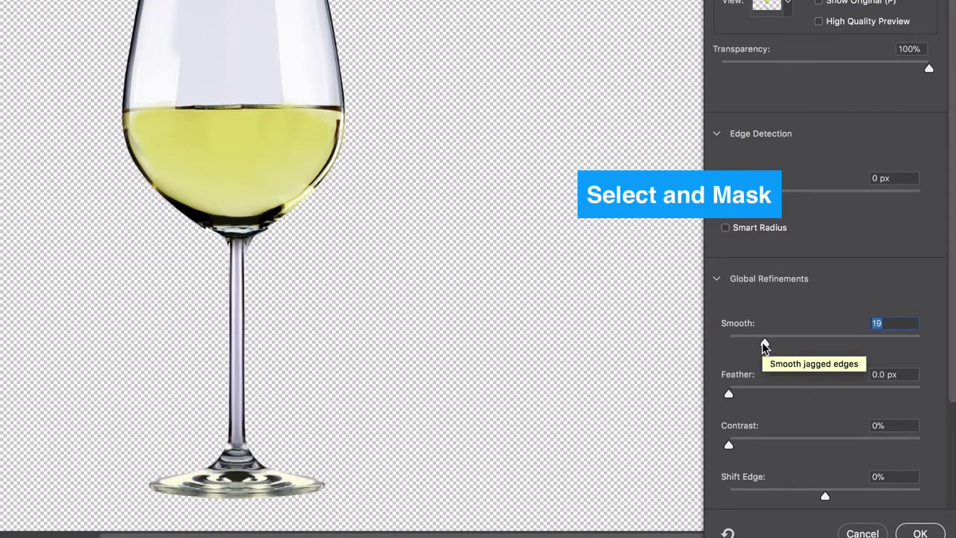
drag(768, 346, 773, 342)
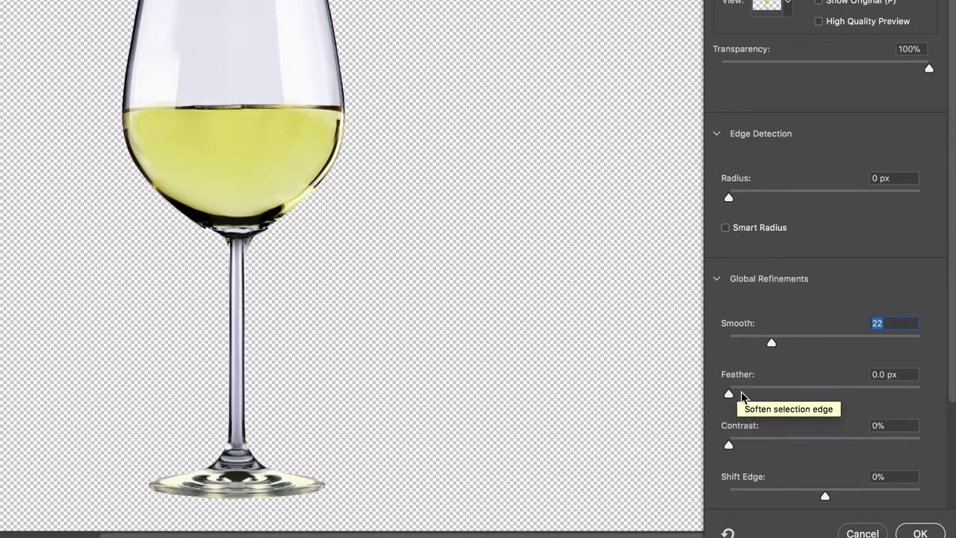
click(739, 391)
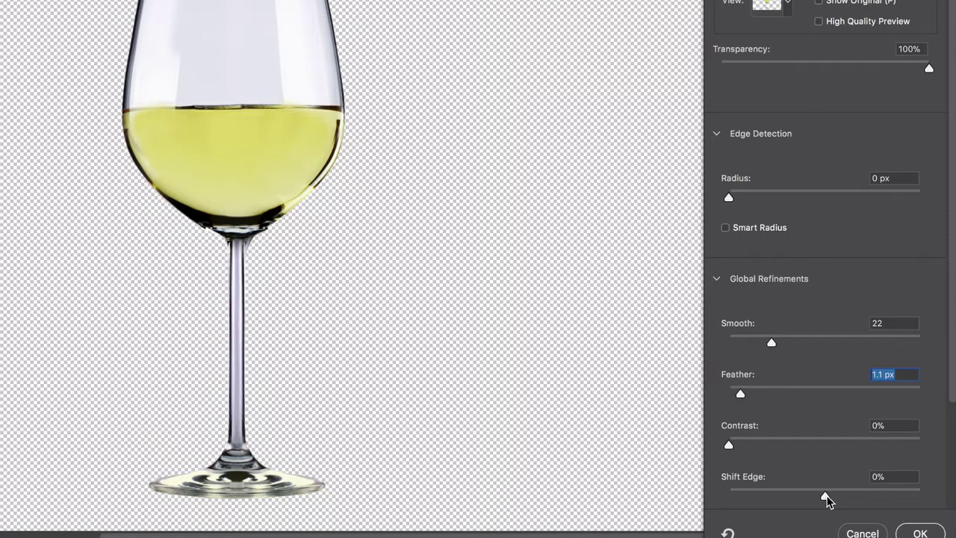
drag(825, 497, 807, 496)
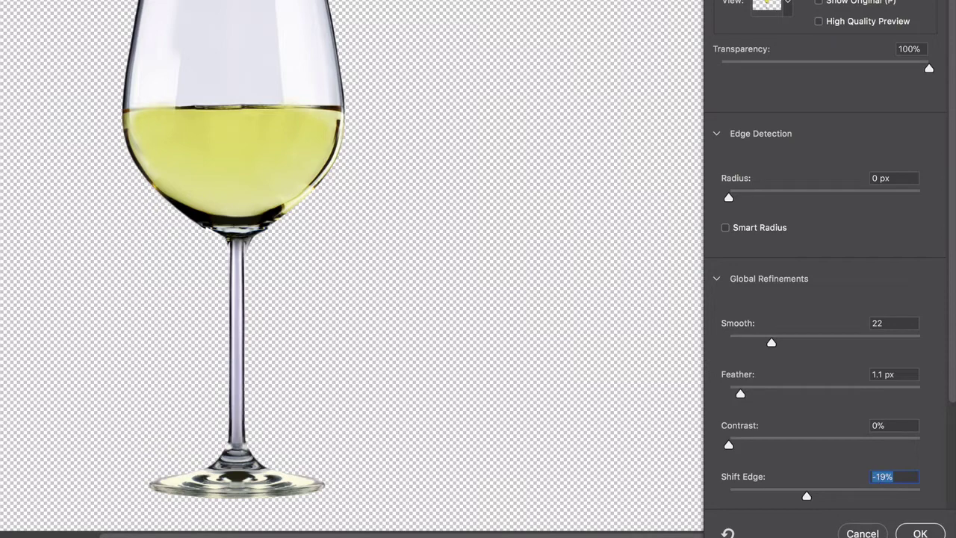
text(0)
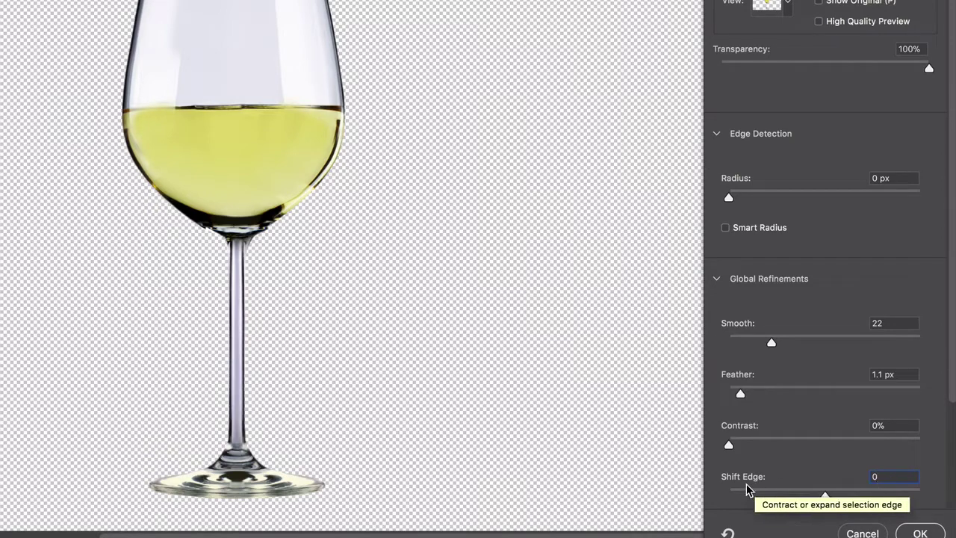
click(921, 533)
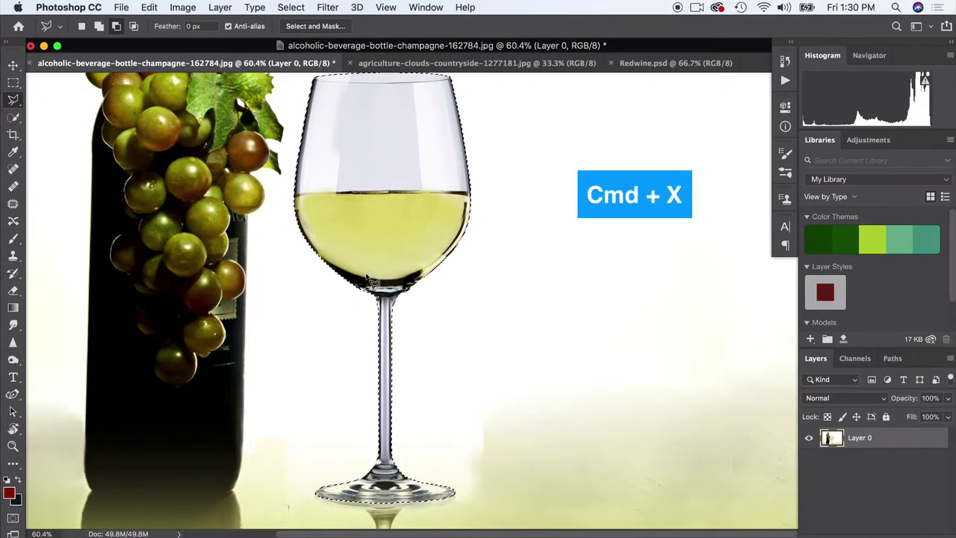
Step: Cut the glass, paste it into the vineyard photo as Layer 1, and drag it onto the vines
key(super+x)
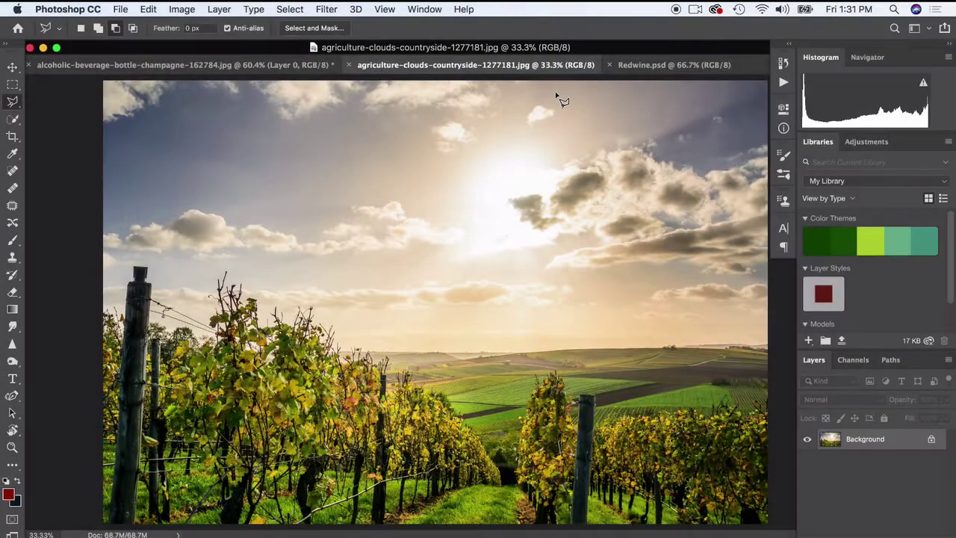
key(super+v)
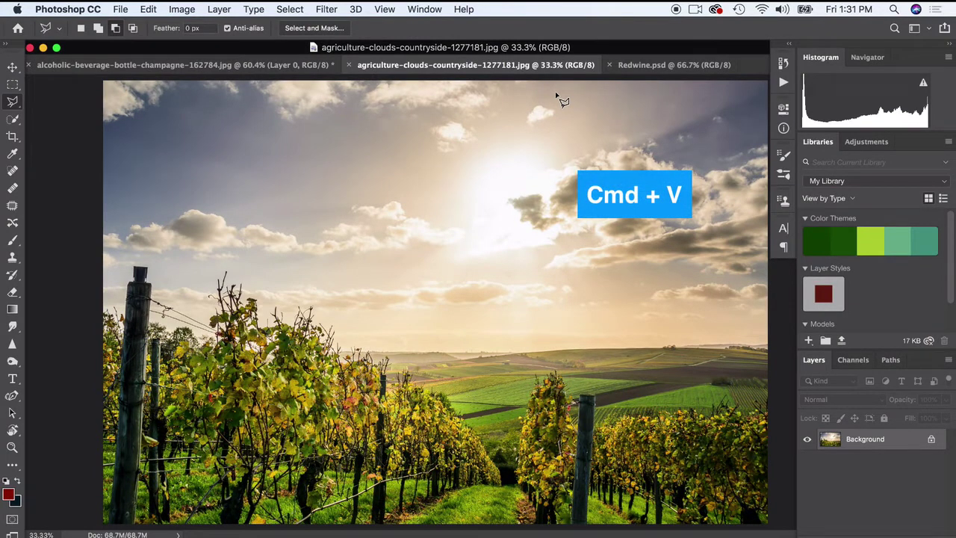
key(super+v)
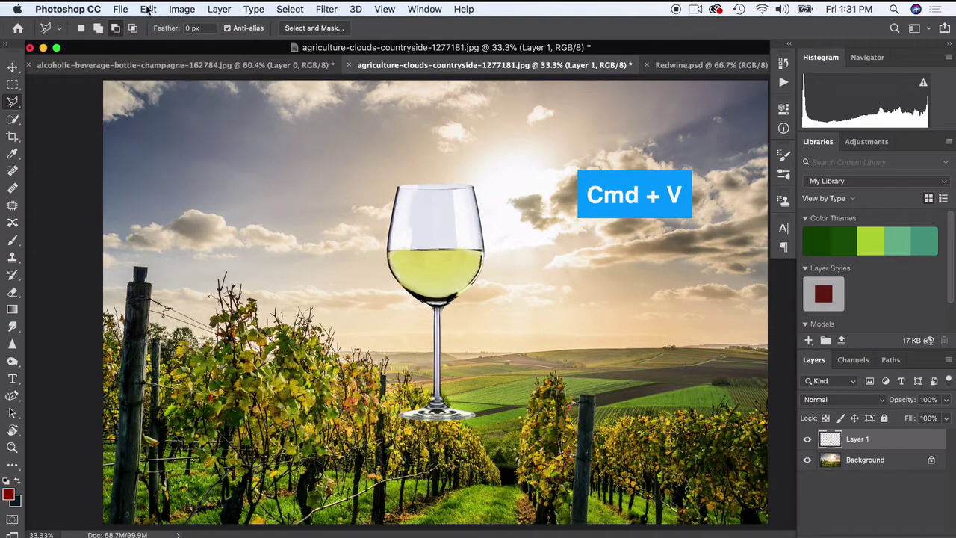
key(v)
drag(446, 243, 476, 364)
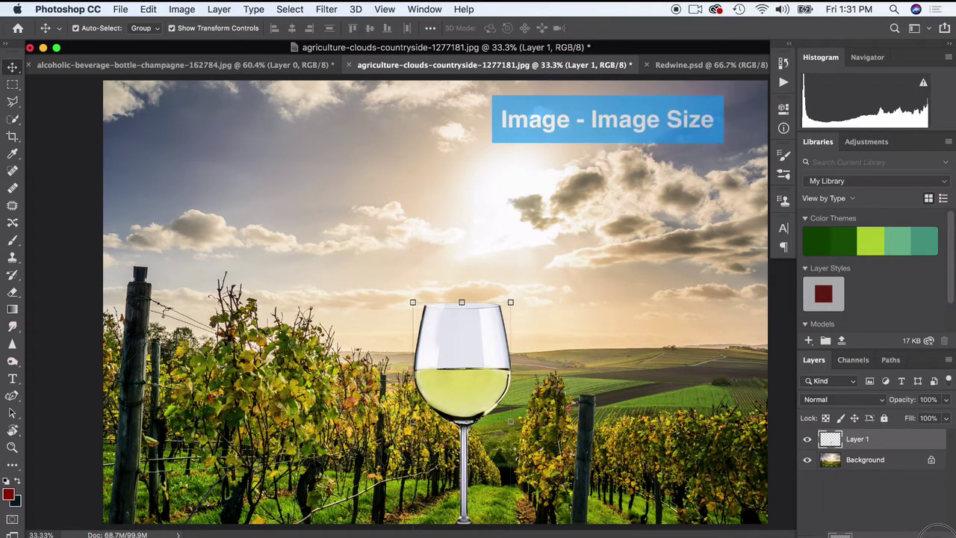
Step: Delete the pasted glass and resize the vineyard image to 3000 × 2000 pixels
key(BackSpace)
click(182, 9)
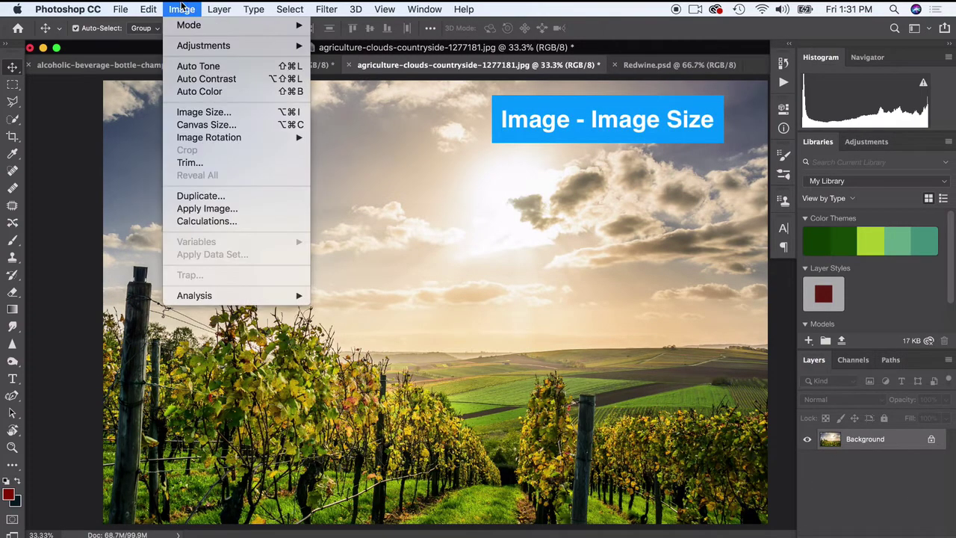
click(203, 113)
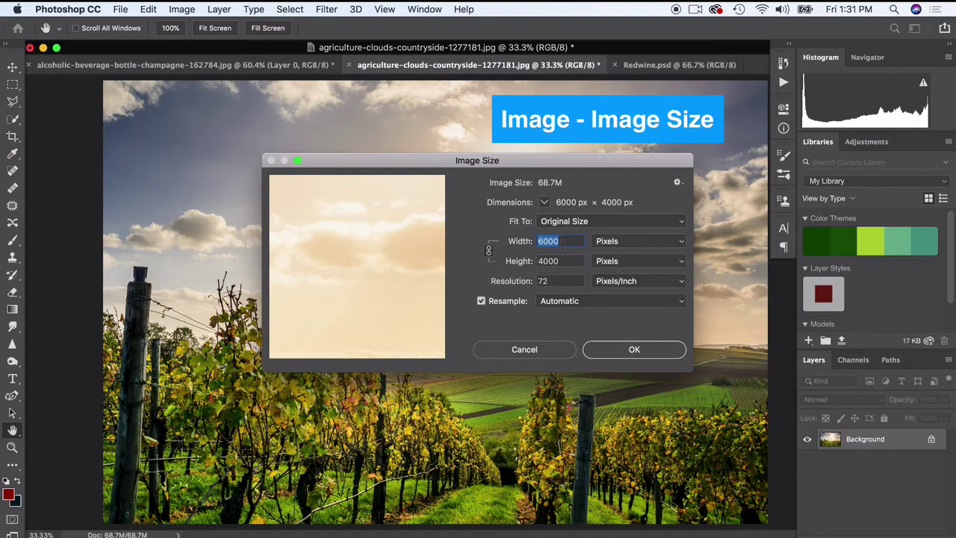
text(3000)
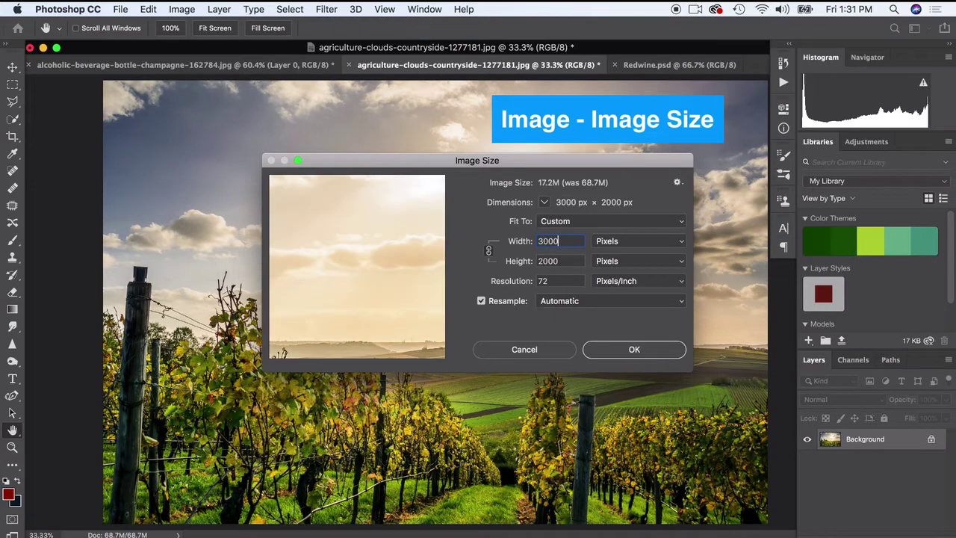
click(636, 349)
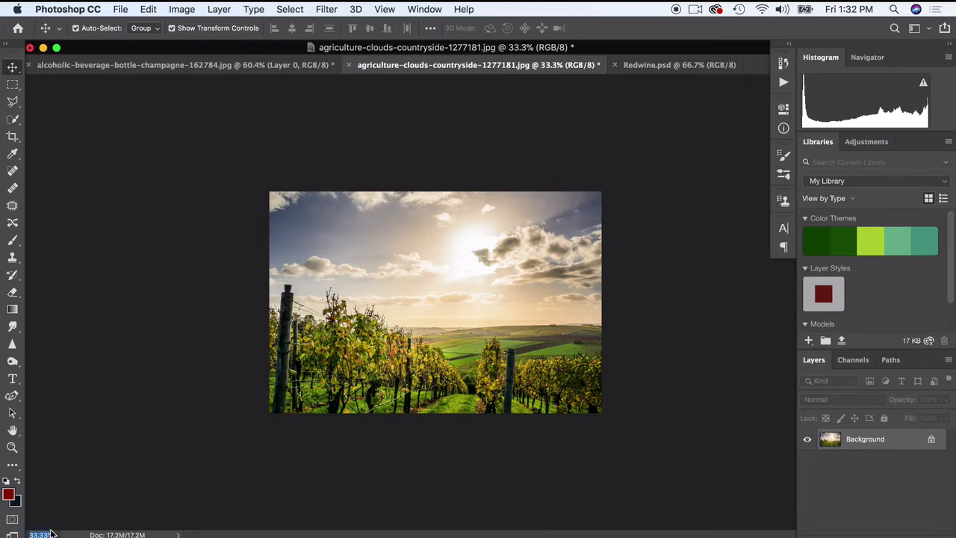
Step: Set the view zoom to 100%, then to 50%
text(00)
key(Return)
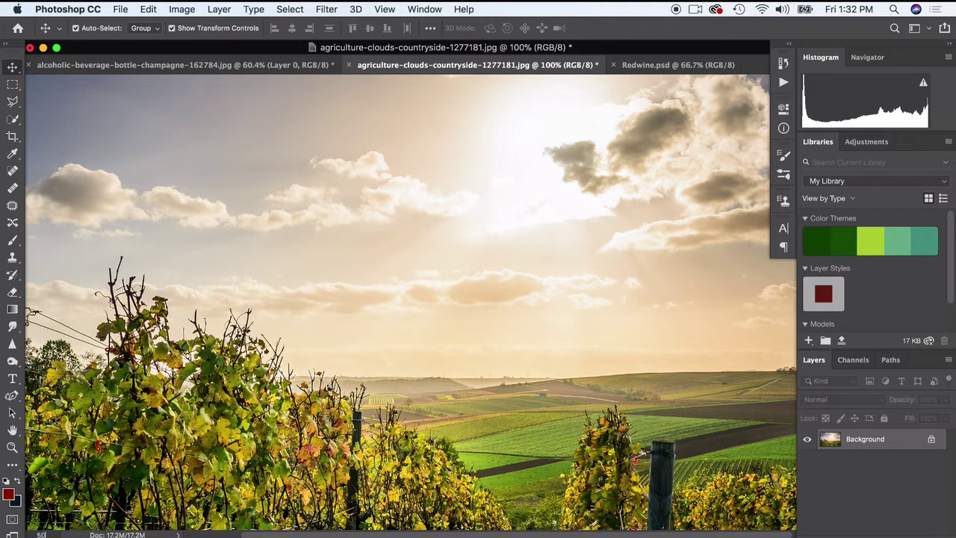
text(50)
key(Return)
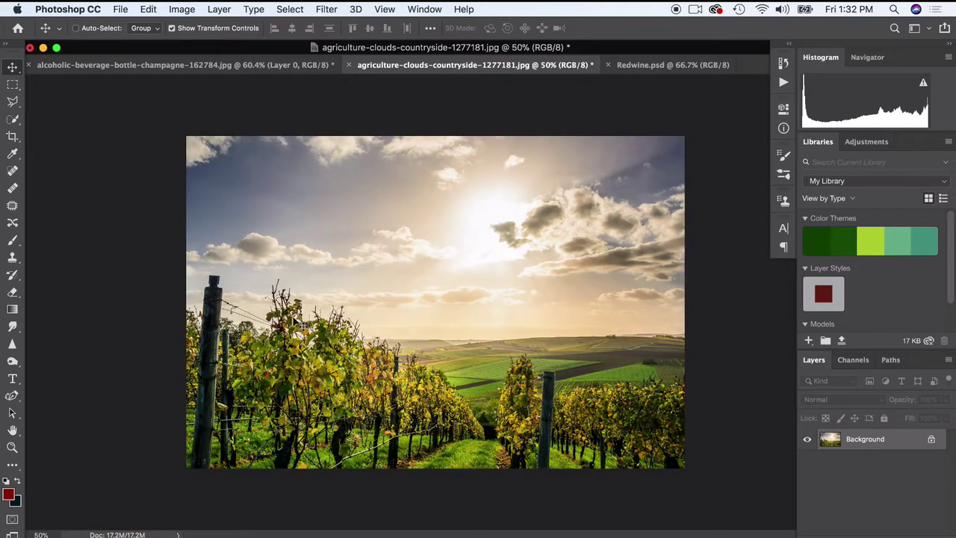
Step: Paste the glass and Free Transform it to about 73%, centered among the vines
key(super+v)
drag(511, 139, 504, 163)
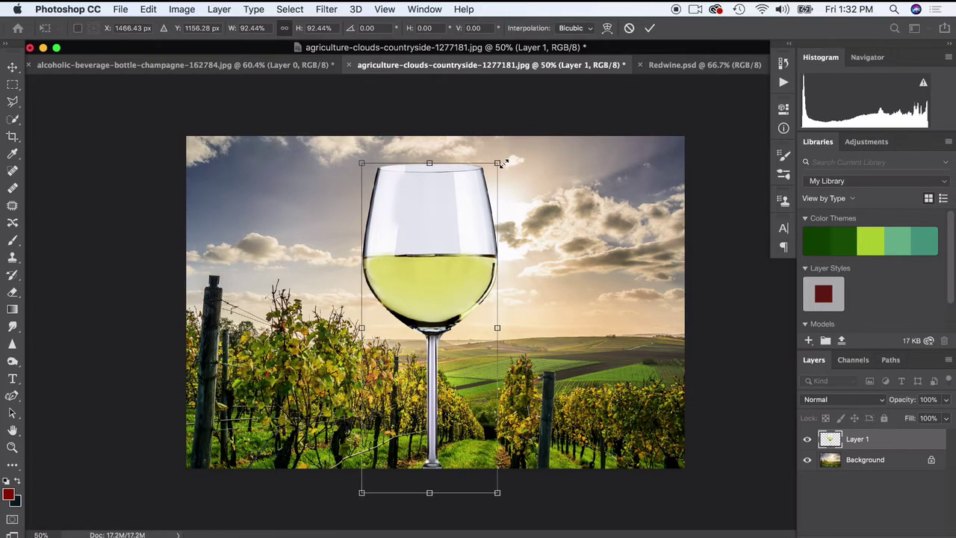
drag(500, 162, 490, 202)
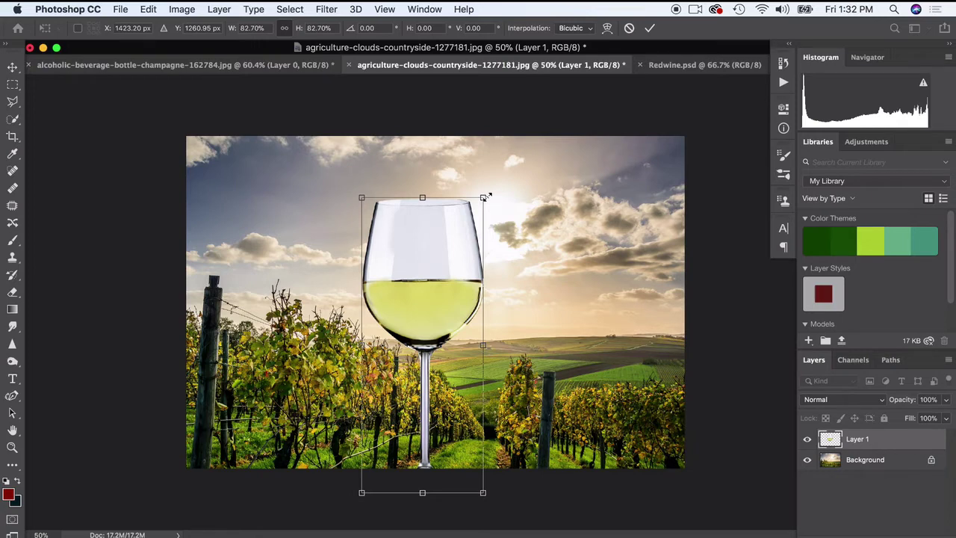
drag(483, 198, 440, 269)
key(super+z)
drag(481, 215, 445, 292)
drag(398, 331, 462, 331)
drag(496, 292, 519, 274)
drag(488, 325, 484, 337)
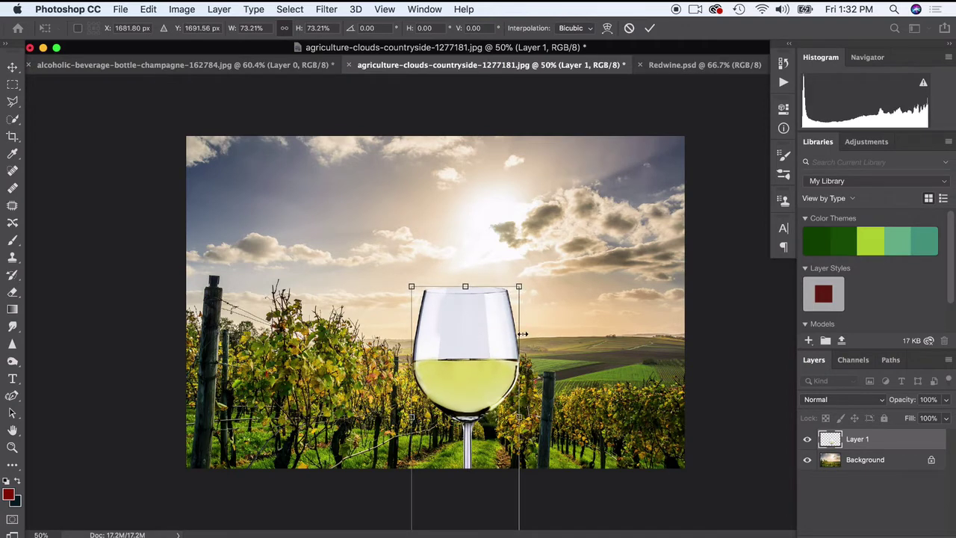
key(Return)
click(758, 352)
scroll(559, 415, up, 5)
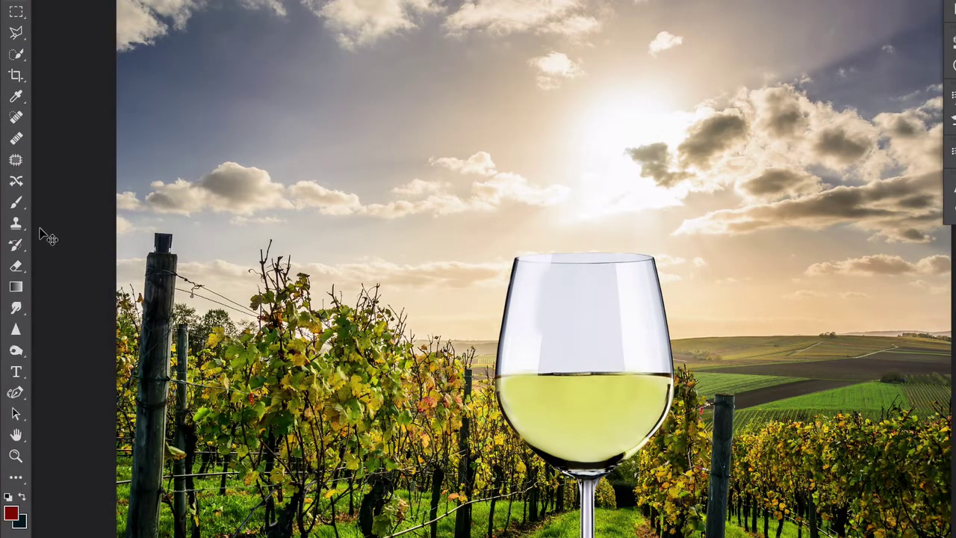
Step: Choose the Quick Selection Tool from its toolbox flyout
click(17, 205)
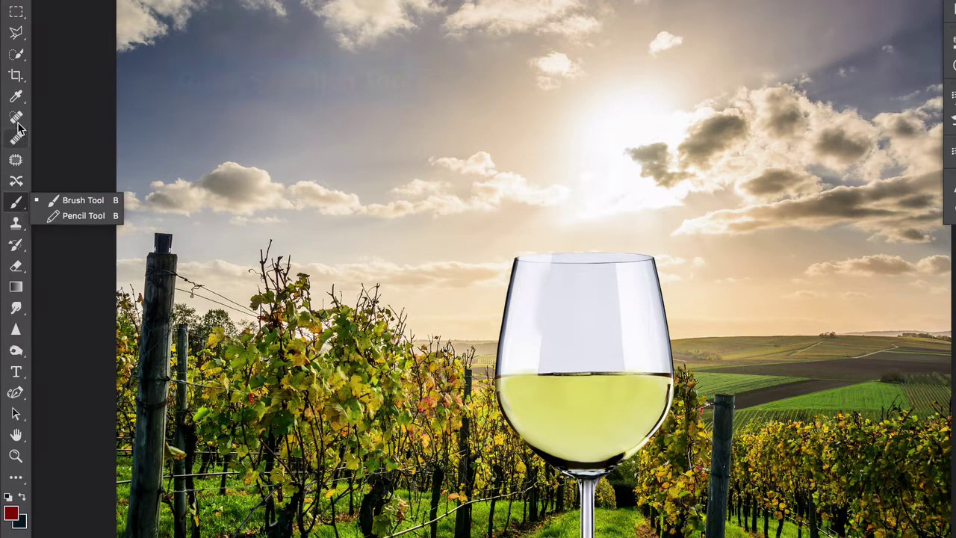
drag(17, 54, 86, 56)
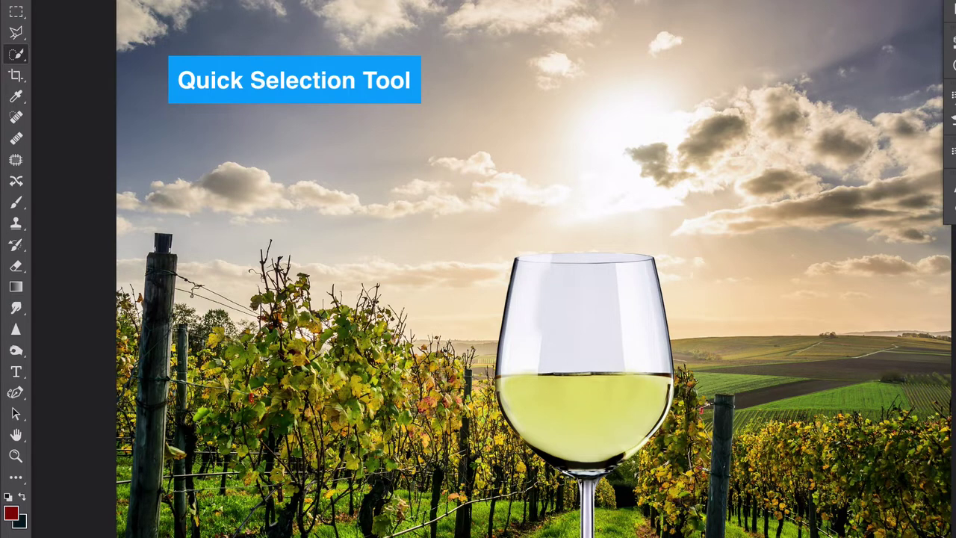
Step: With Quick Selection set to Add, brush across the empty upper bowl above the wine line
click(520, 353)
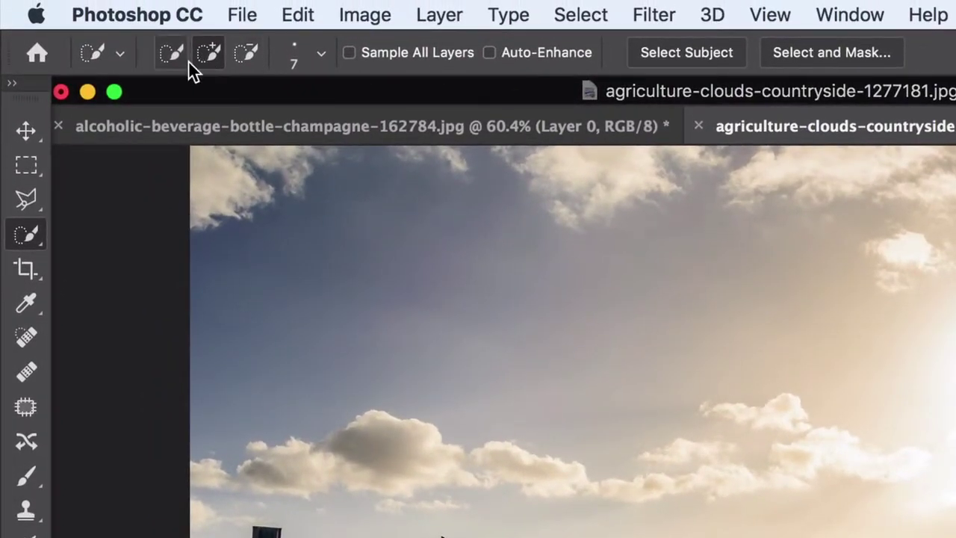
click(26, 165)
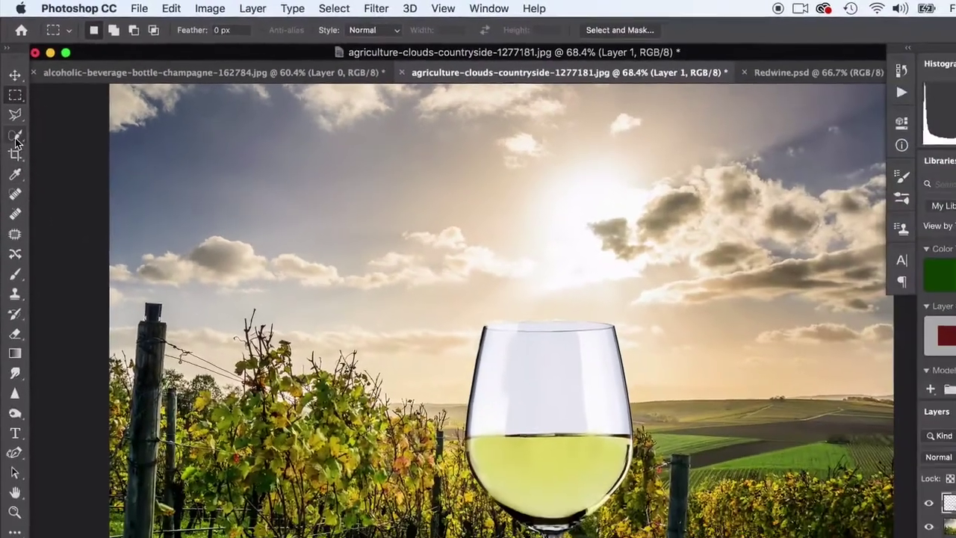
click(26, 234)
click(75, 127)
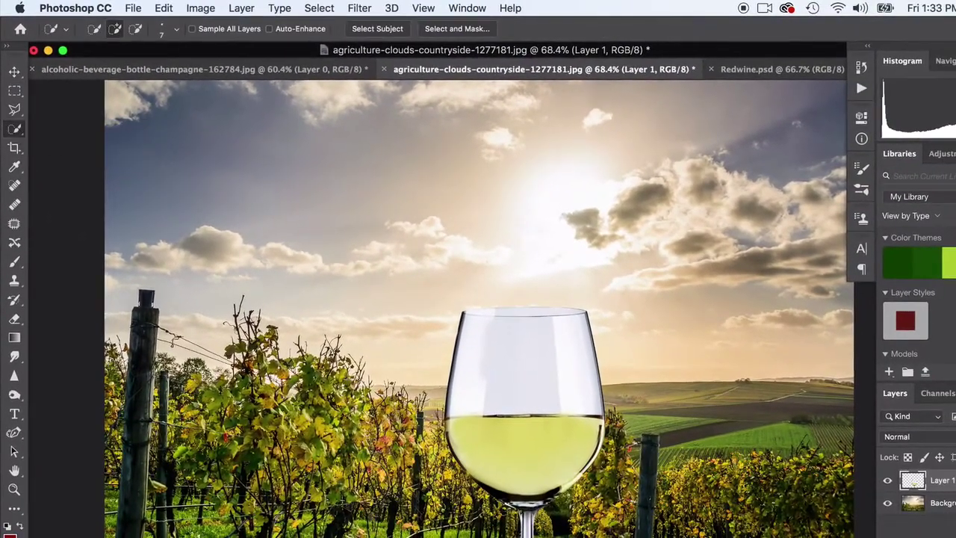
click(115, 32)
drag(452, 400, 594, 404)
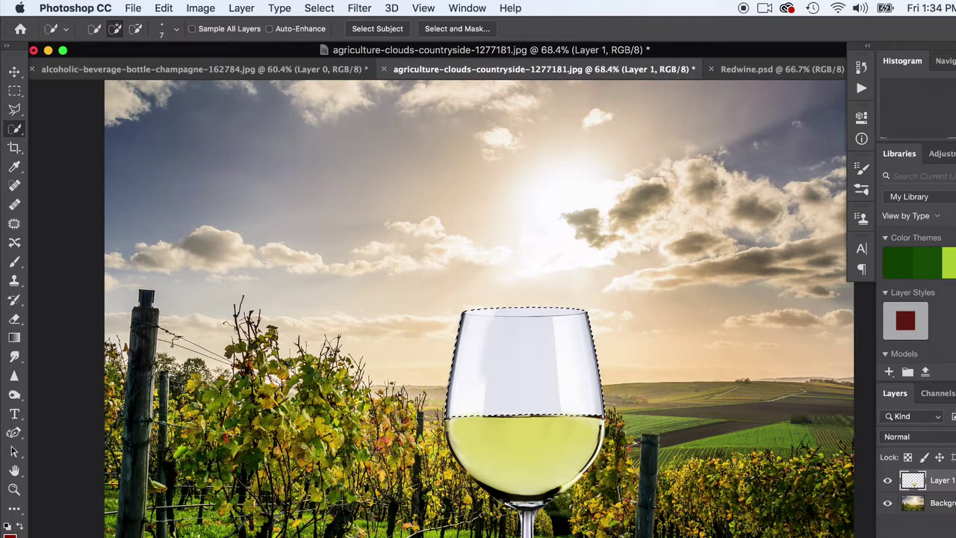
Step: Cut the selected empty glass top out of its layer with Edit > Cut
click(198, 8)
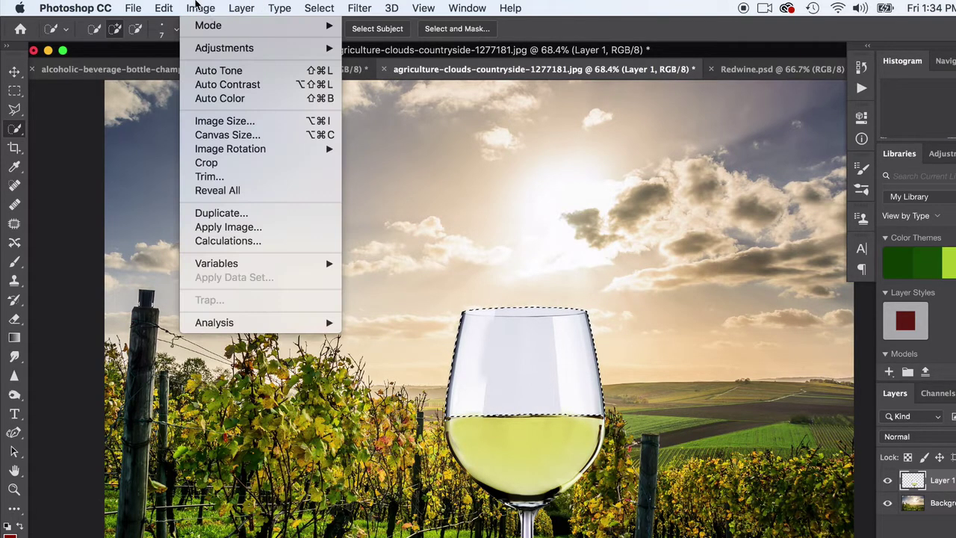
mouse_move(163, 7)
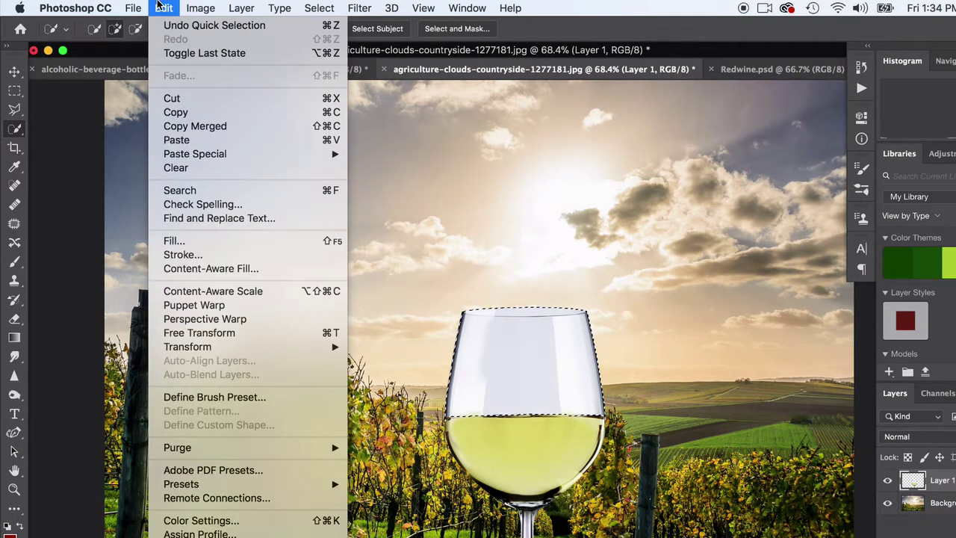
click(176, 98)
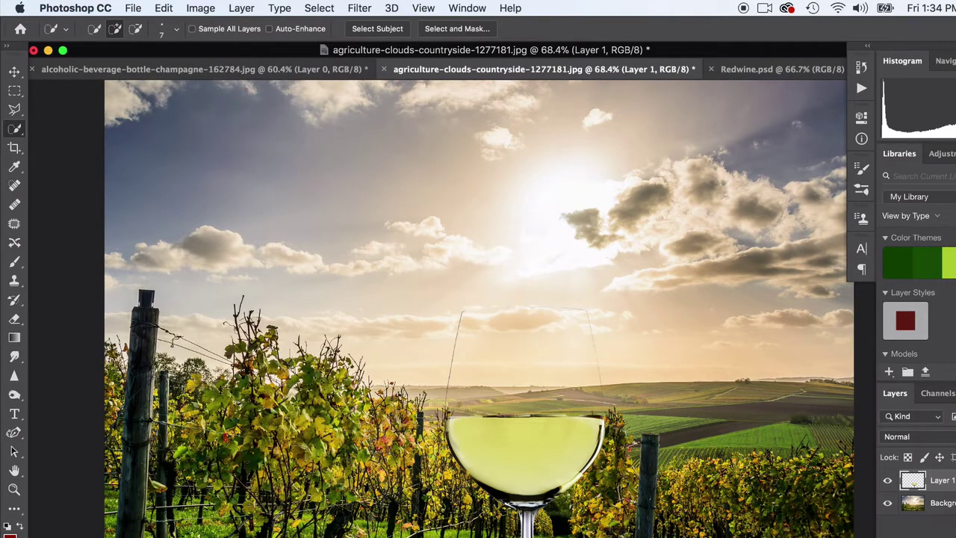
Step: Undo a misplaced paste, then use Paste in Place to put the glass top on Layer 2
key(super+v)
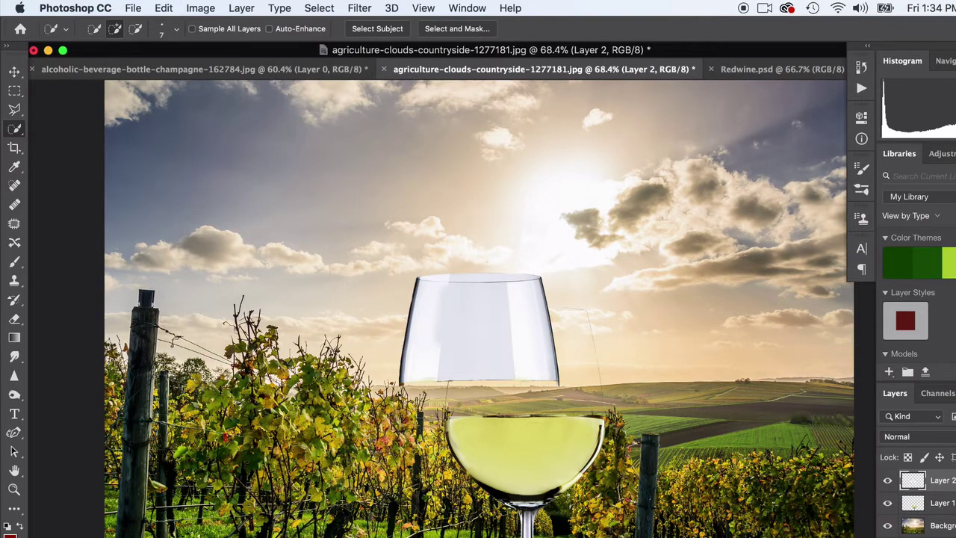
key(super+z)
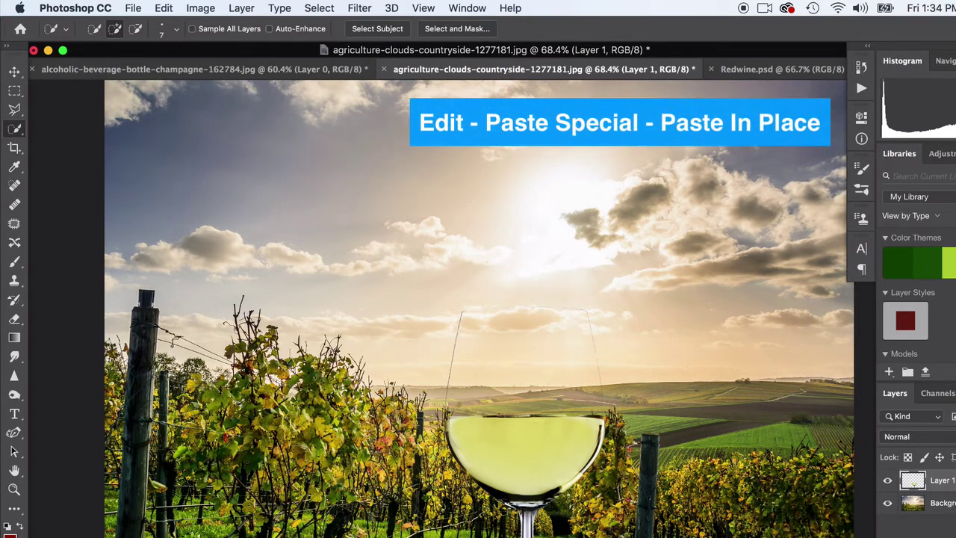
click(164, 8)
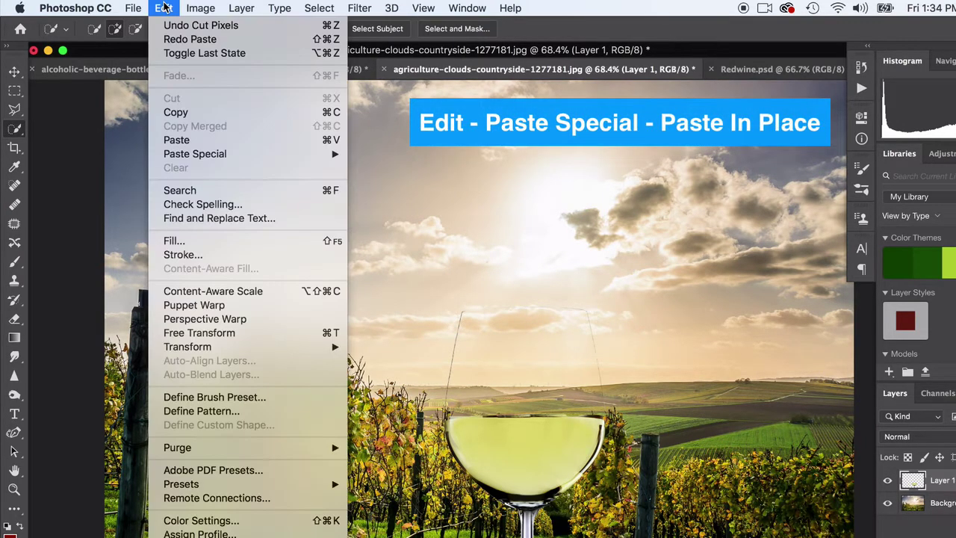
mouse_move(207, 155)
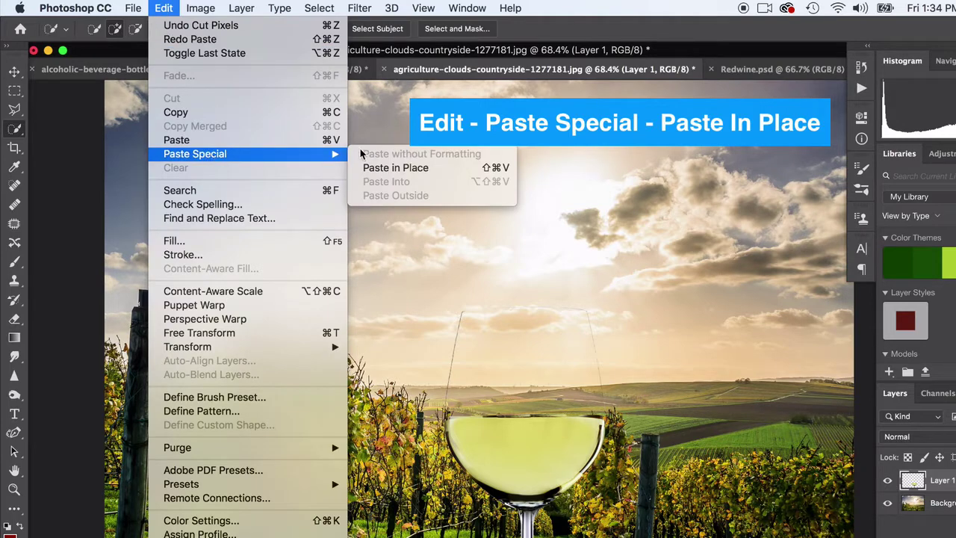
click(390, 171)
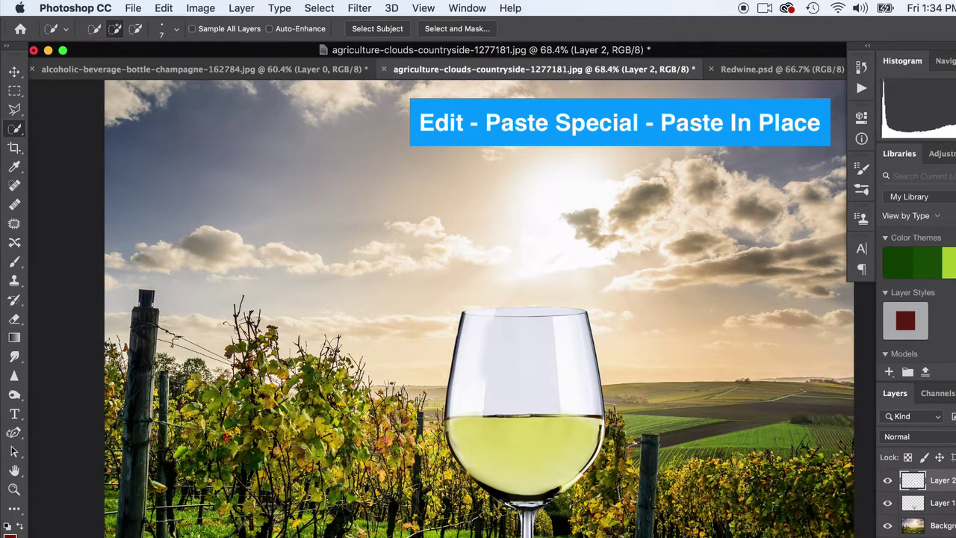
Step: Test-move Layer 2's glass top upward with the Move tool, then undo it back into place
click(15, 71)
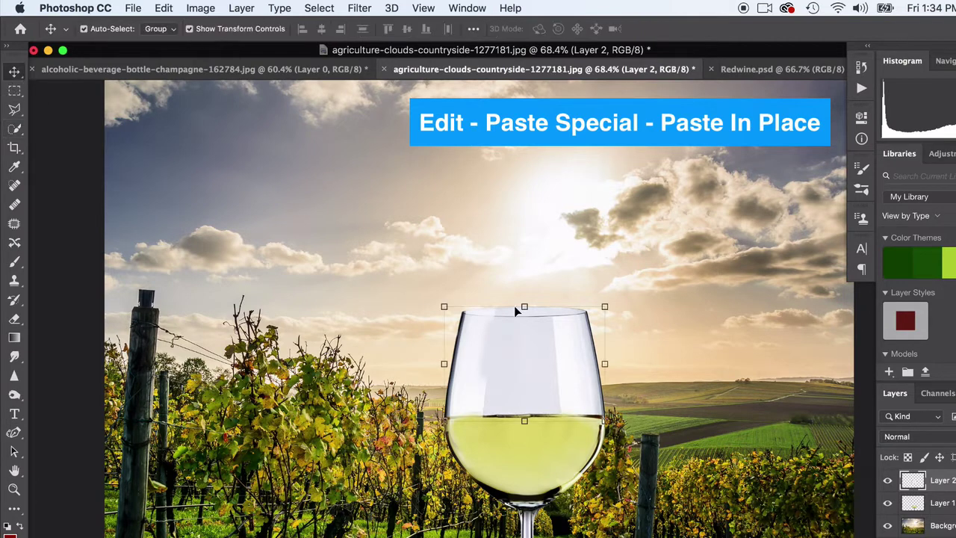
drag(526, 324, 531, 282)
key(super+z)
Step: Float the Layers panel over the picture, leaving Layer 2's blend mode at Normal
click(912, 436)
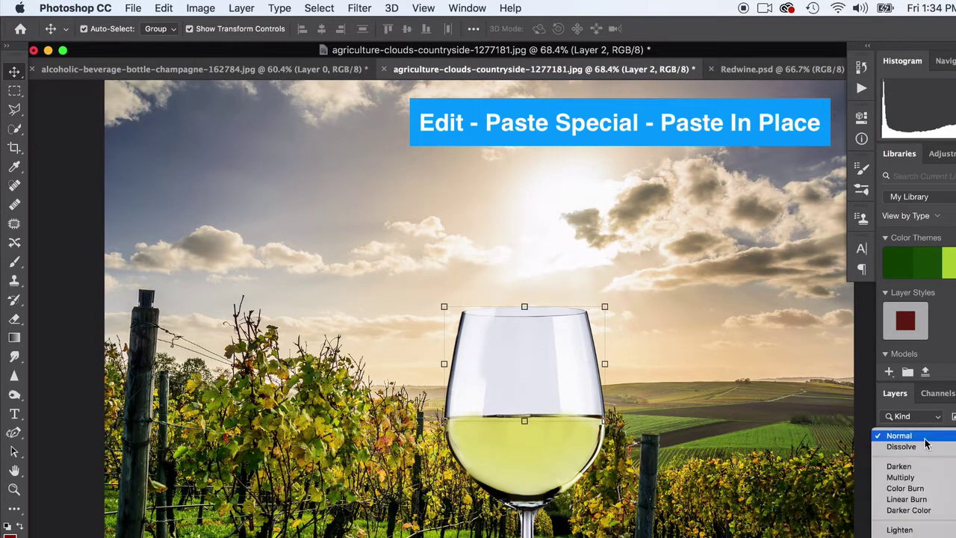
click(908, 437)
drag(895, 393, 648, 175)
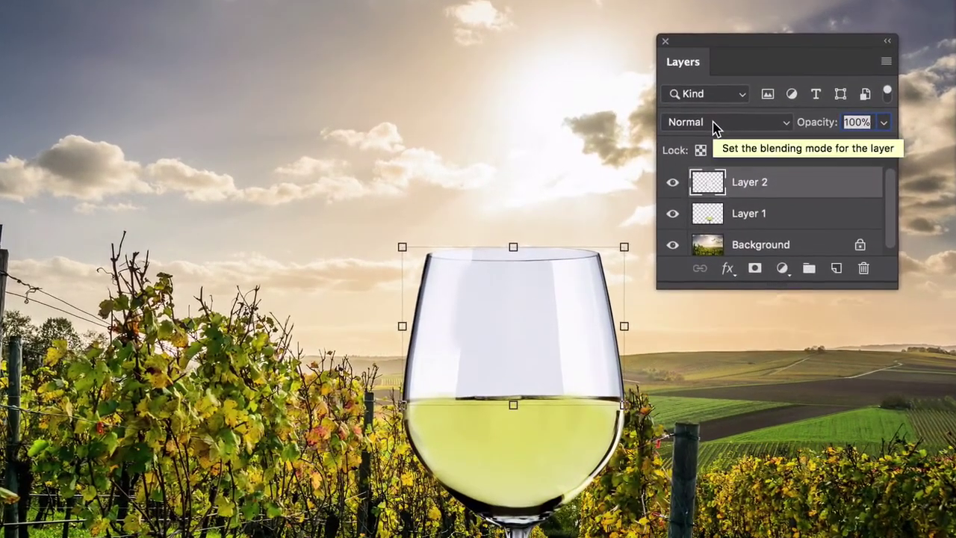
click(714, 127)
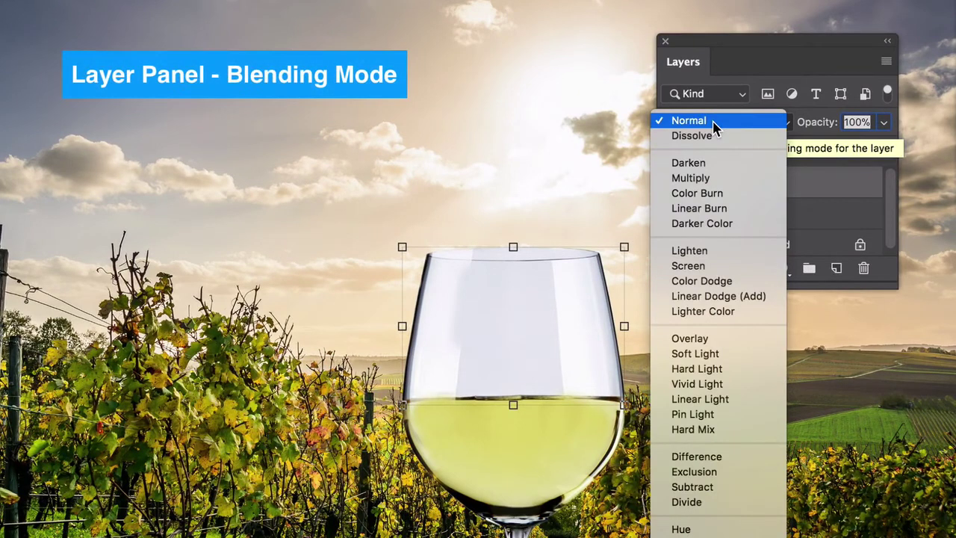
click(711, 123)
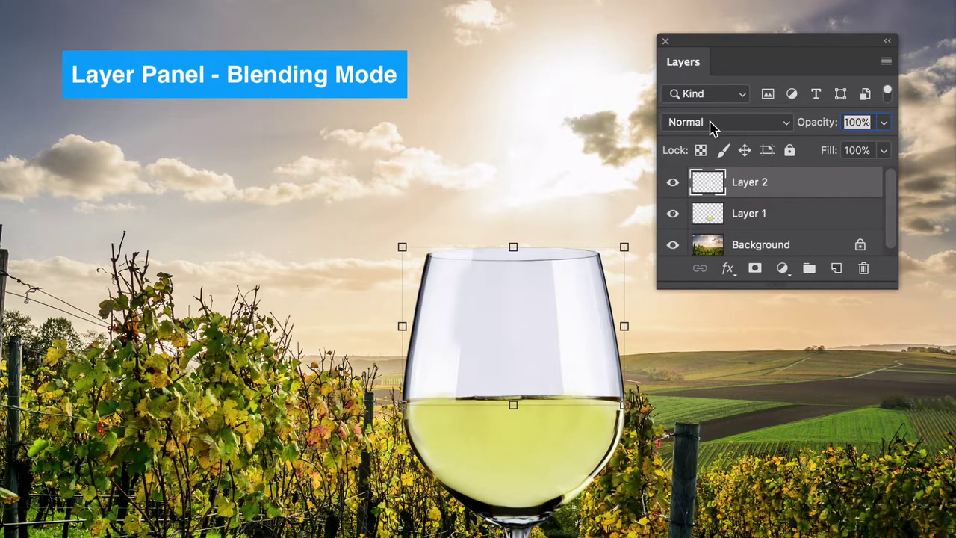
Step: Change Layer 2's blend mode from Normal to Multiply
click(711, 127)
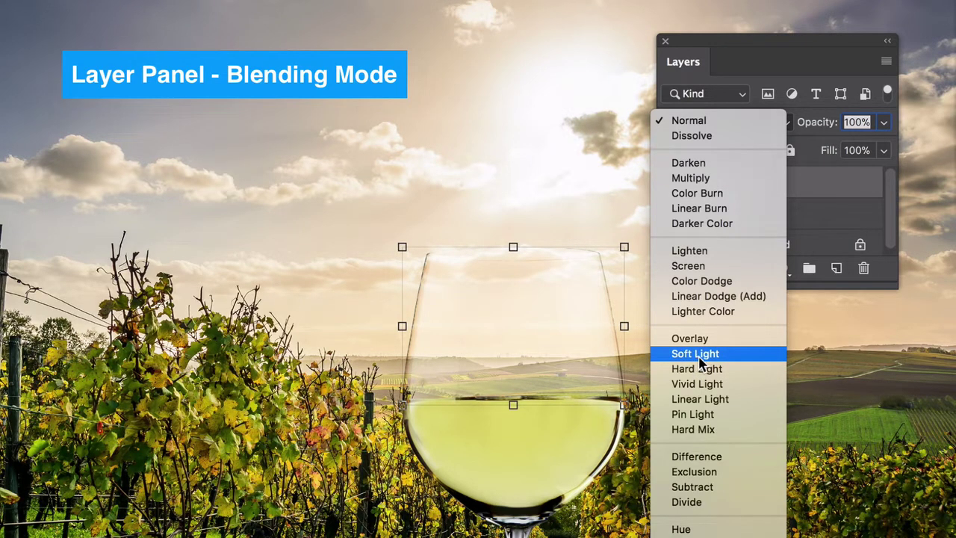
click(706, 180)
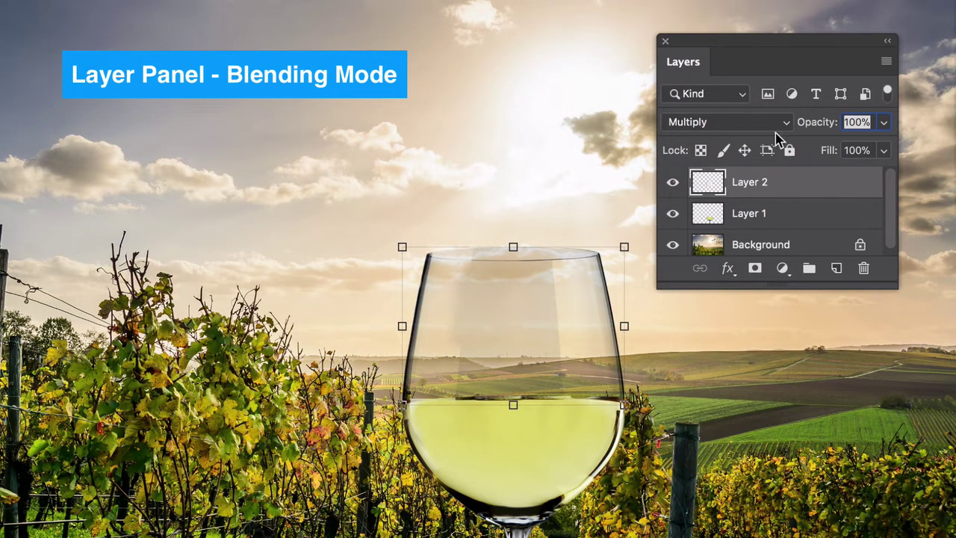